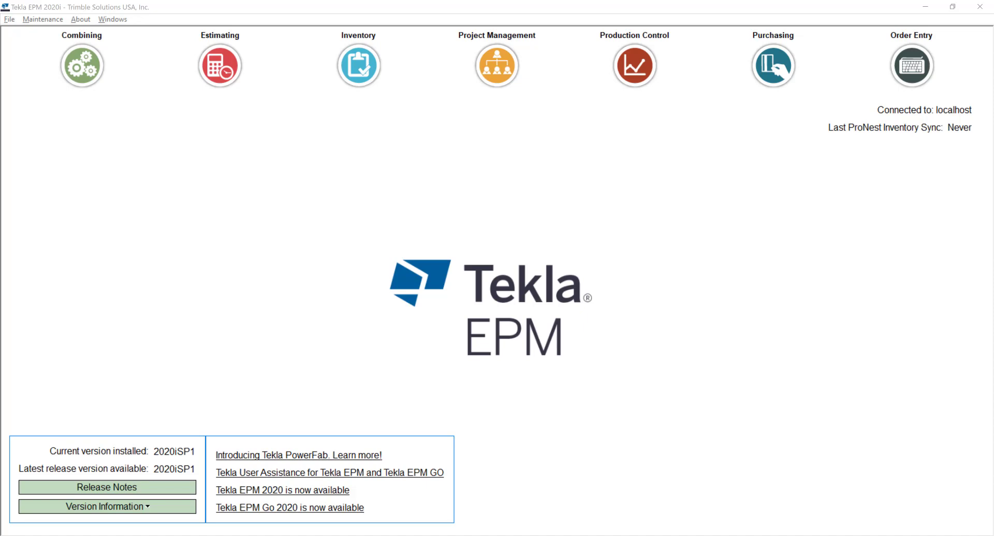
# - Open purchase order 0000002 from Purchasing to view its four line items totalling $6,906.24
pyautogui.click(784, 76)
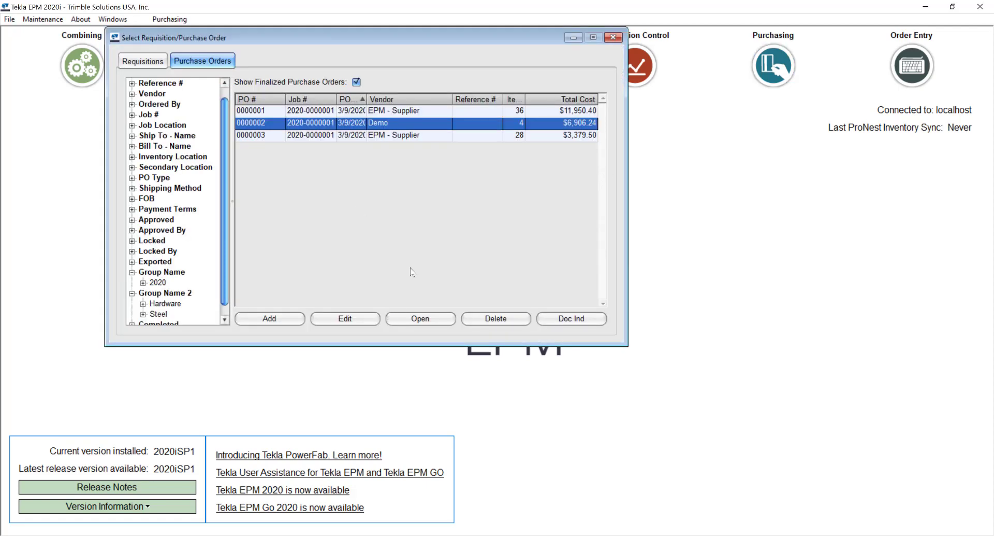
pyautogui.click(438, 319)
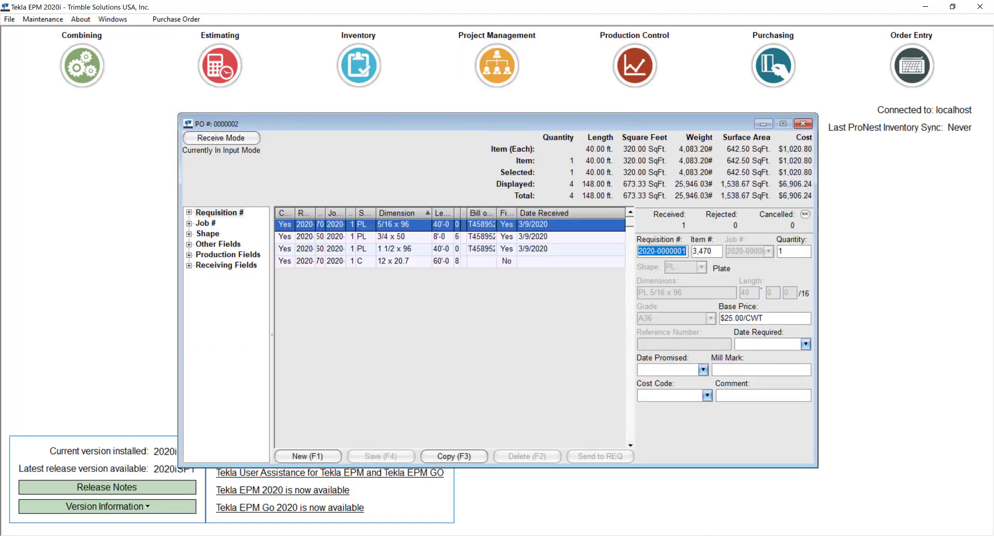
# - In Tekla EPM Go, load the on-order-only inventory view grouped by Job No
pyautogui.click(732, 534)
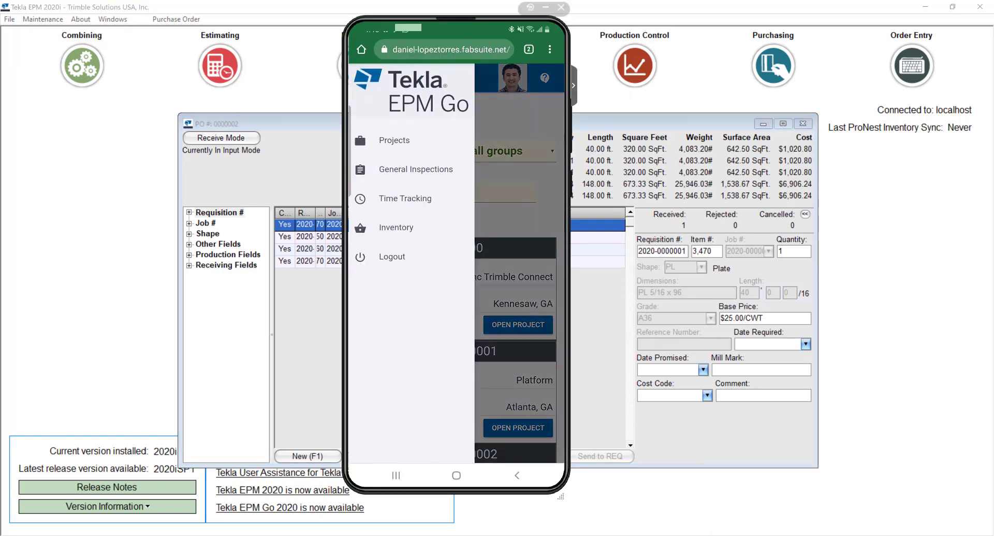
pyautogui.click(397, 227)
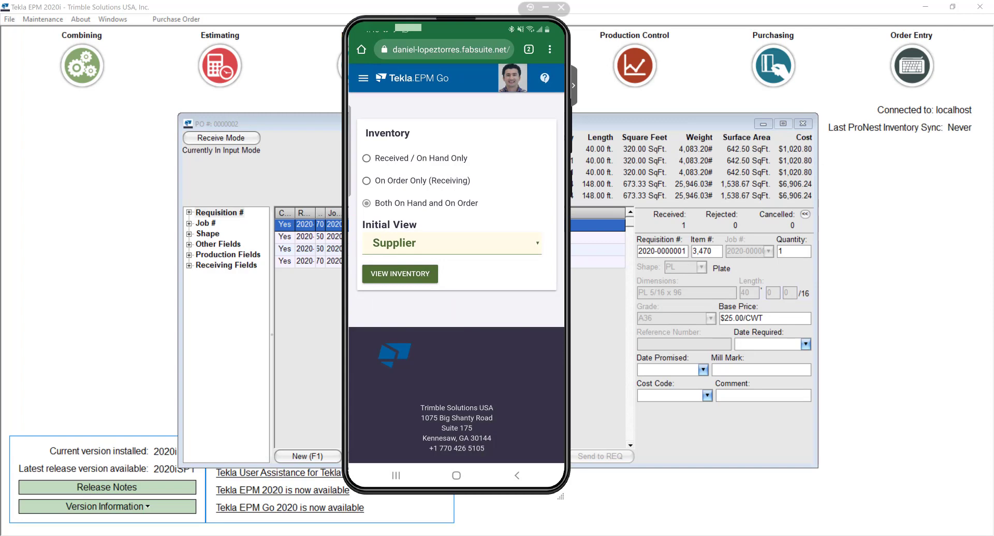
pyautogui.click(366, 181)
pyautogui.click(450, 242)
pyautogui.click(384, 299)
pyautogui.click(400, 275)
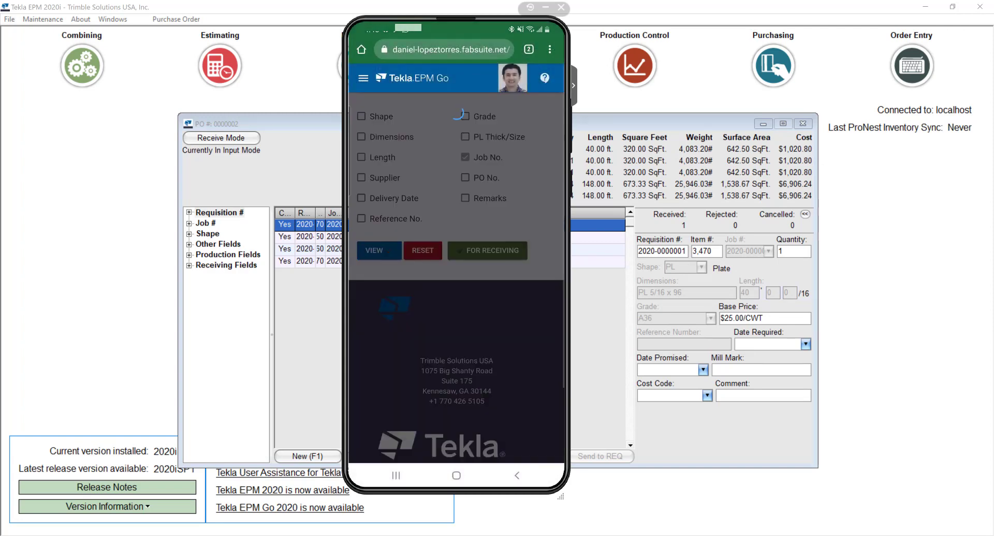
# - Apply the For Receiving preset and start receiving the C 12 x 20.7 channel
pyautogui.click(487, 251)
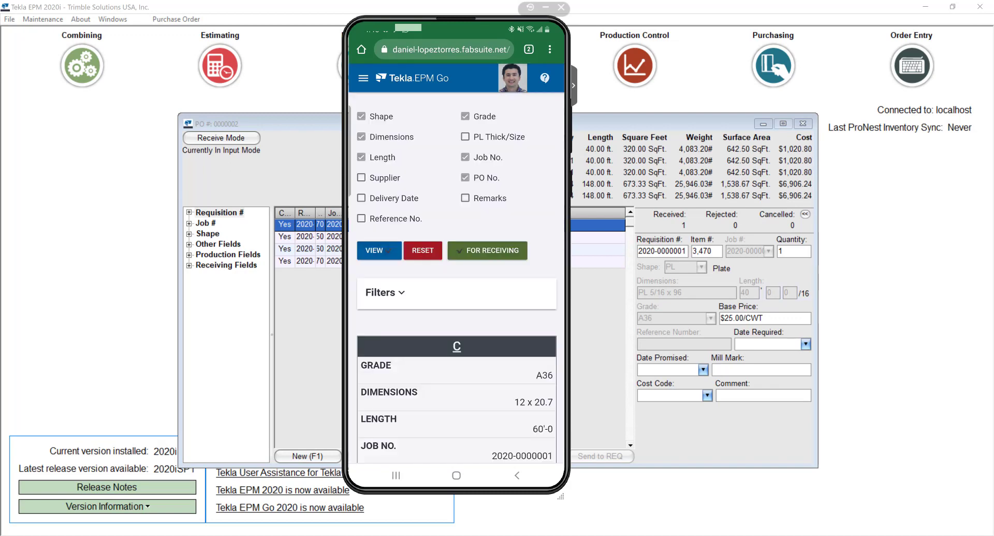
pyautogui.scroll(-5, 456, 259)
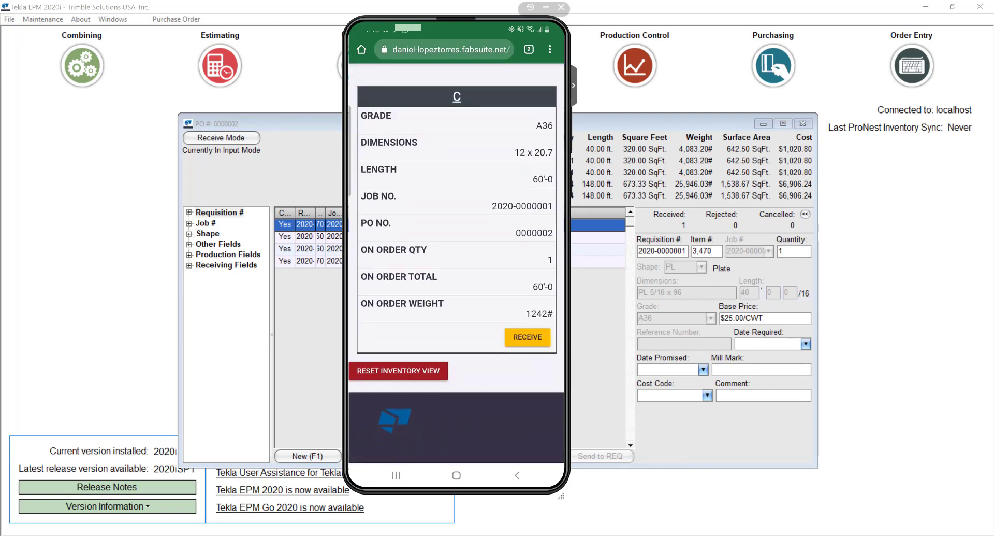
pyautogui.click(527, 337)
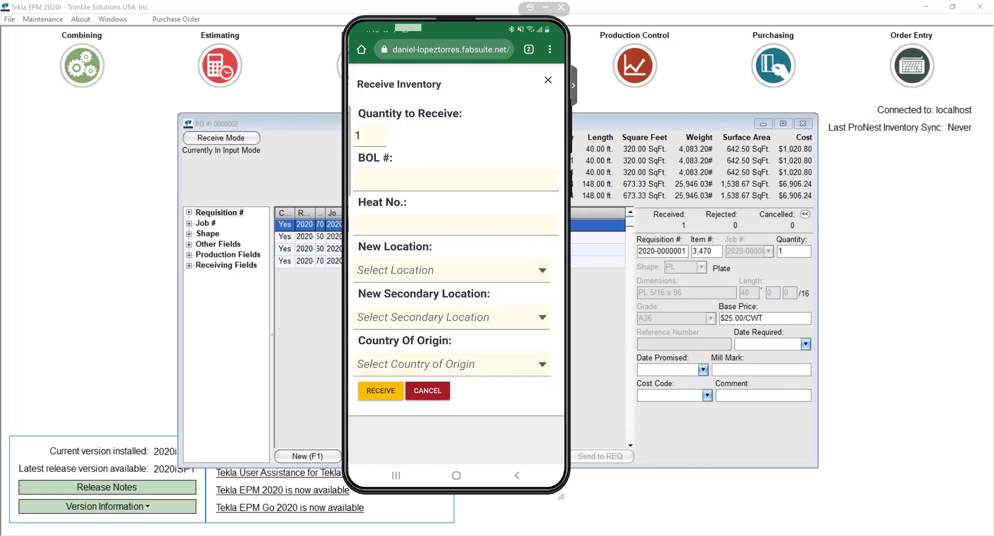
pyautogui.click(456, 179)
pyautogui.write('183838')
pyautogui.click(456, 224)
pyautogui.write('2838494940')
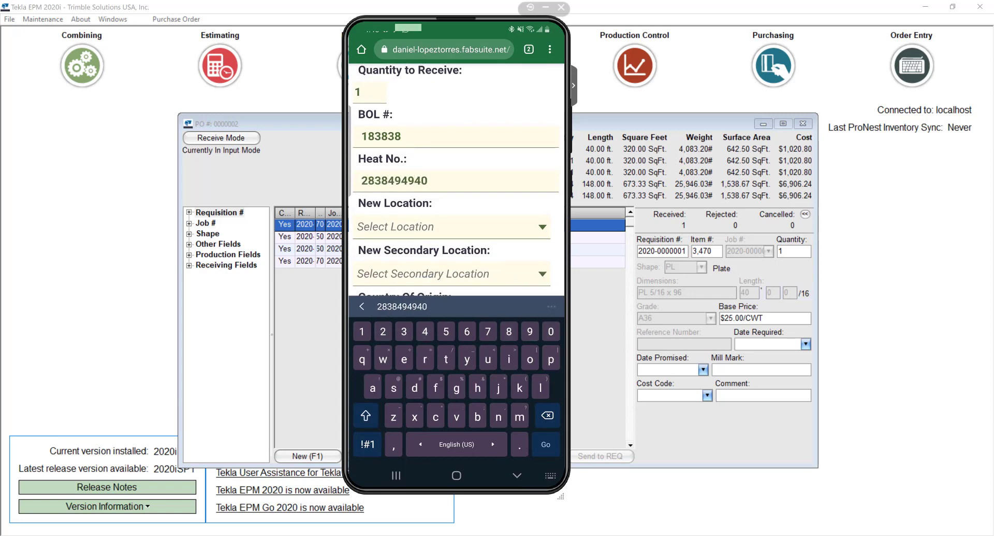
# - Set location A1, secondary location Rack 101, and origin United States of America
pyautogui.scroll(-2, 456, 181)
pyautogui.click(445, 171)
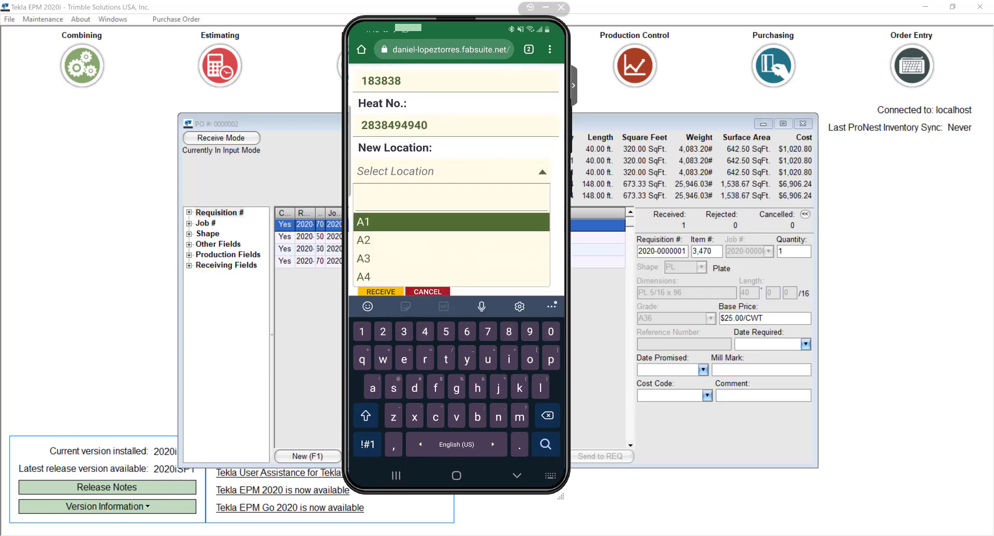
pyautogui.click(363, 221)
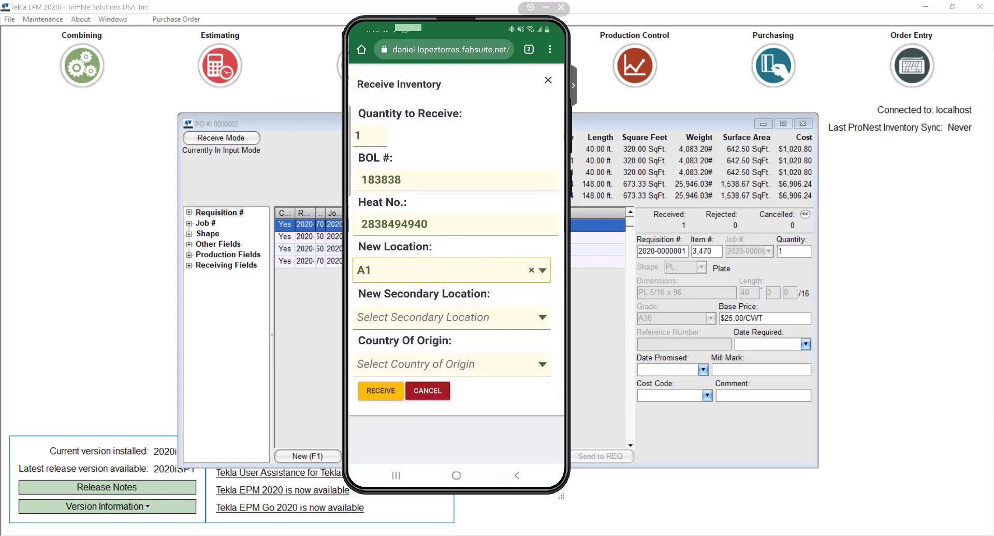
pyautogui.click(451, 317)
pyautogui.click(389, 257)
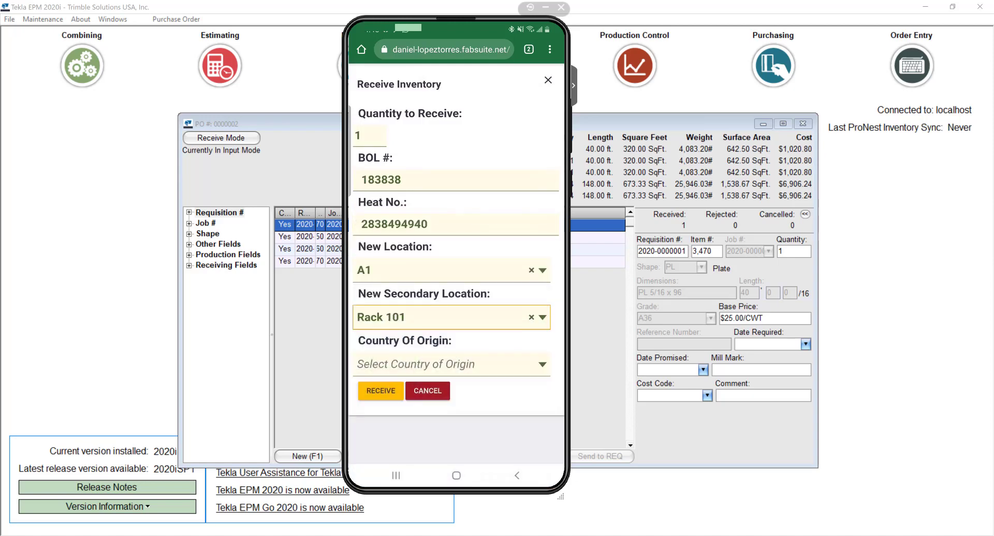
pyautogui.click(451, 364)
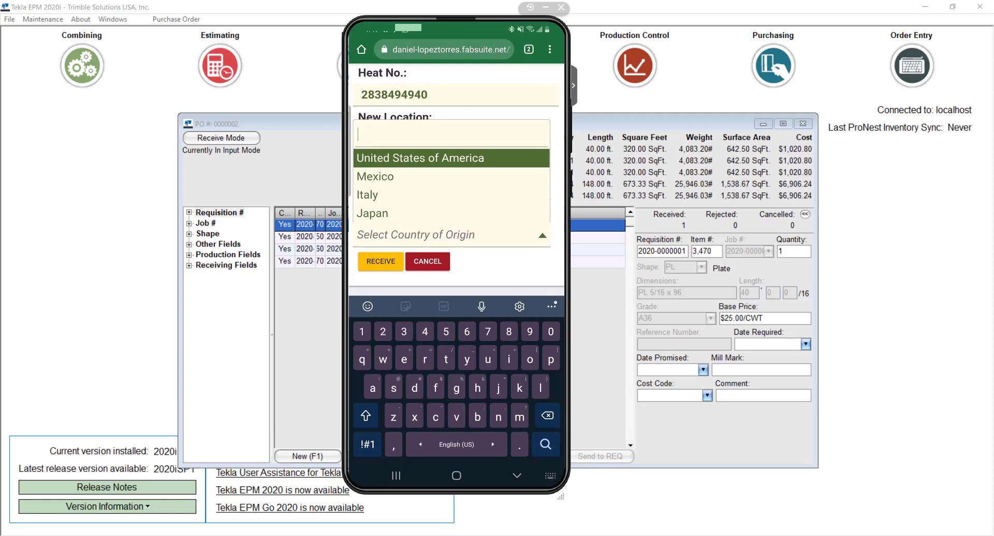
pyautogui.click(451, 157)
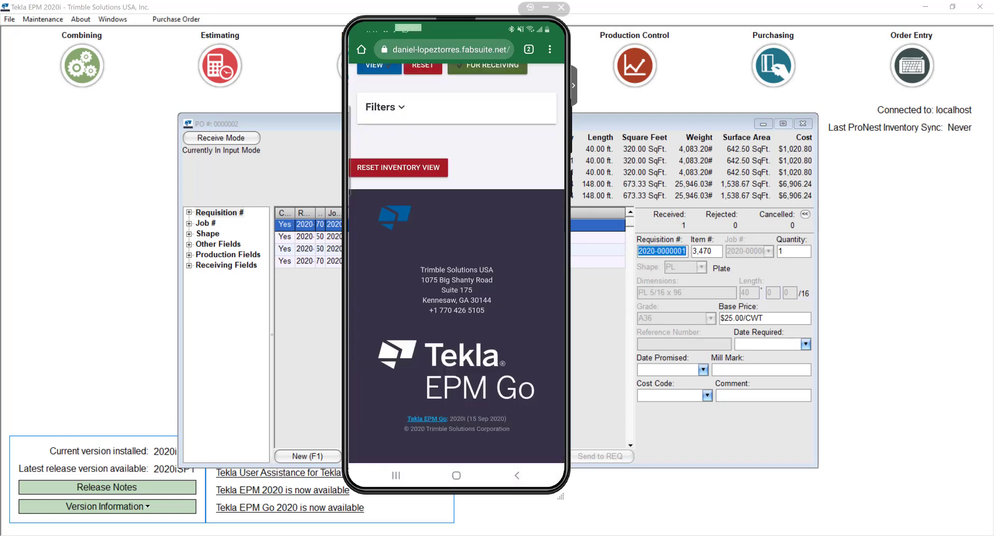
# - Back on PO 0000002, select the received C 12 x 20.7 channel line and open the Purchase Order menu
pyautogui.click(632, 137)
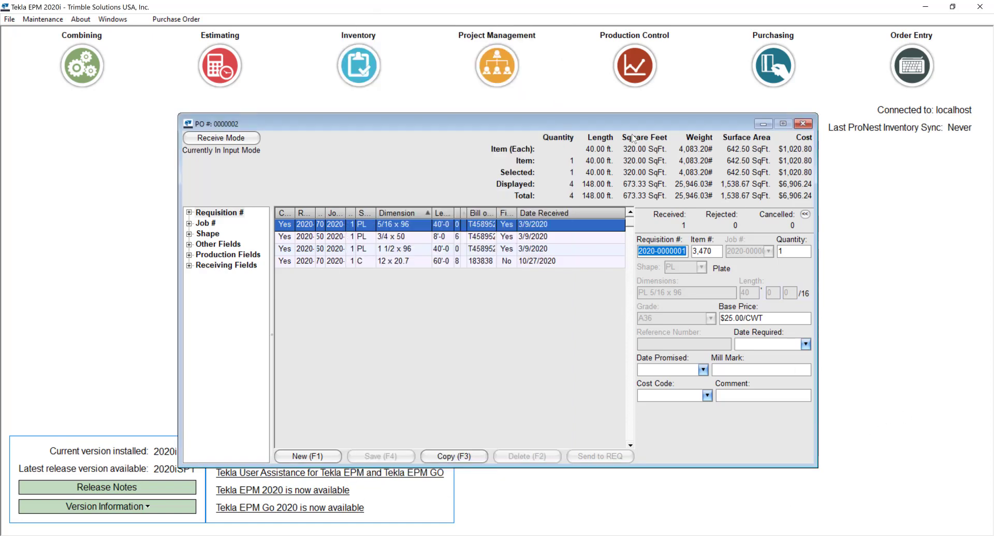
pyautogui.click(408, 263)
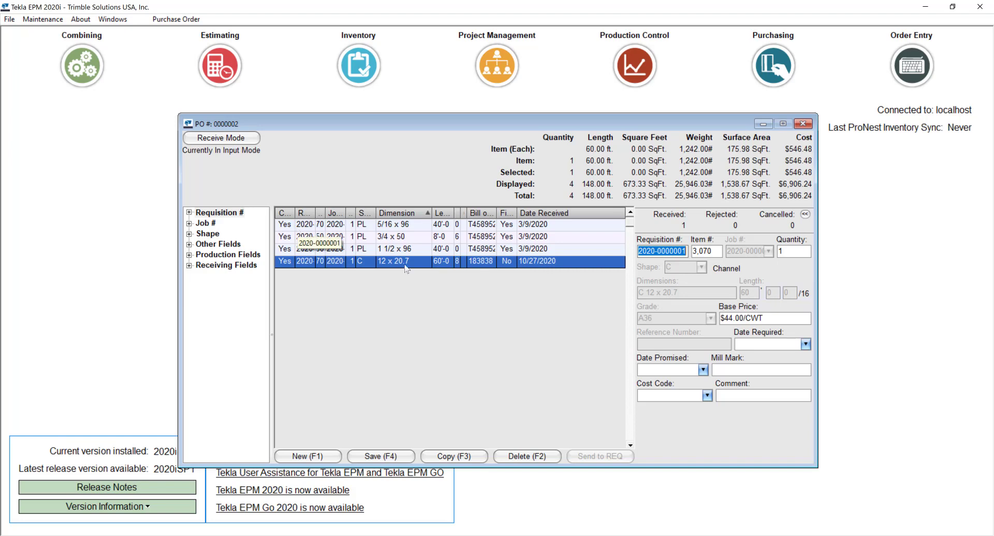
pyautogui.click(179, 24)
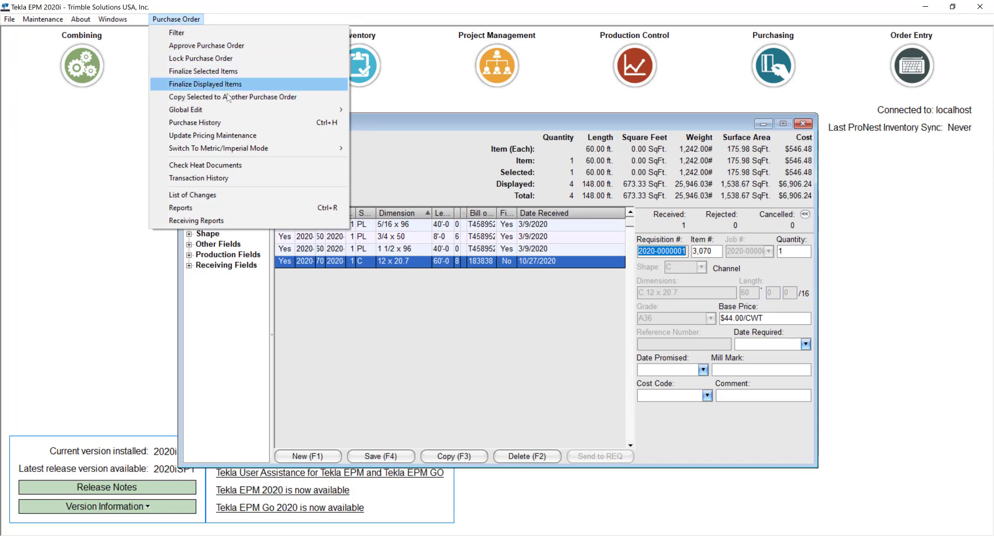
pyautogui.click(226, 166)
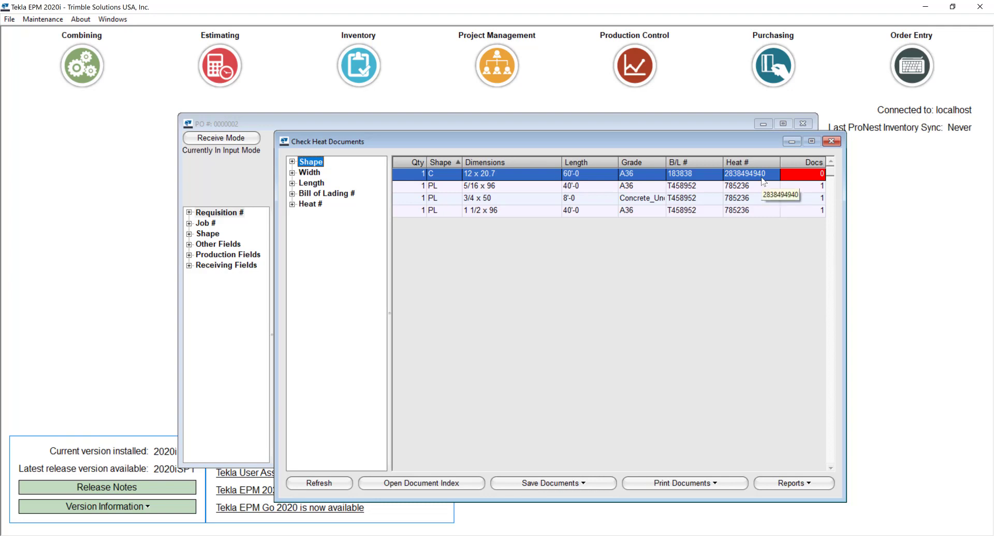
pyautogui.click(440, 483)
pyautogui.click(331, 434)
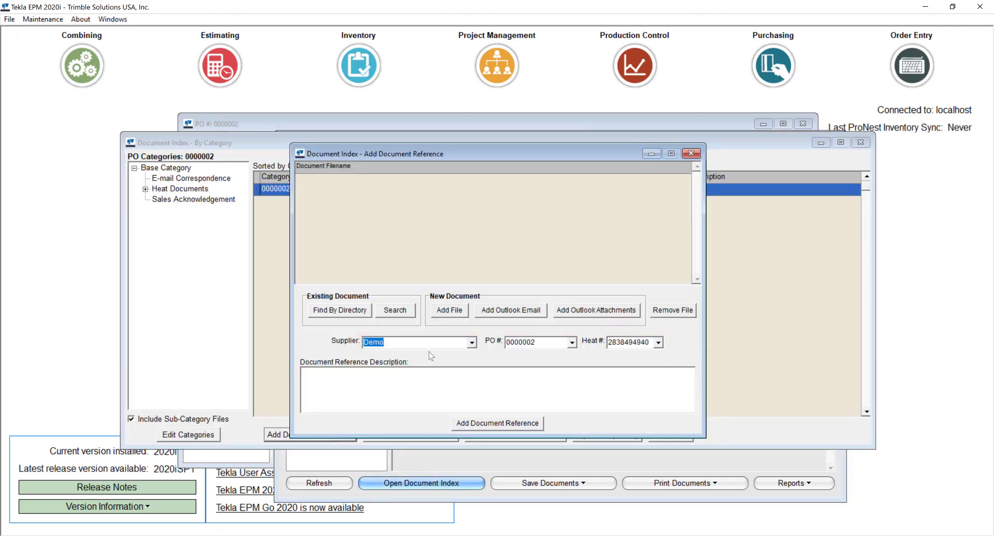
pyautogui.click(460, 314)
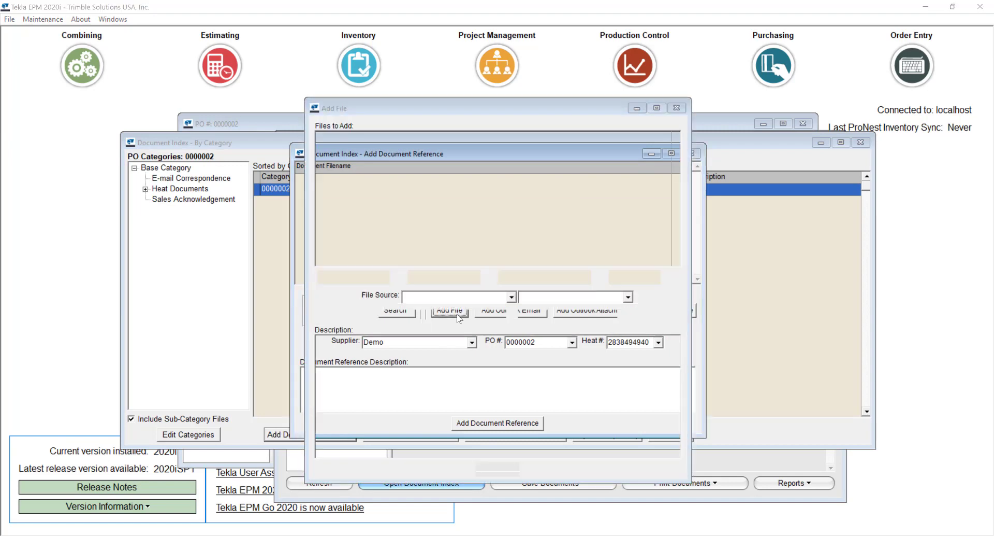
pyautogui.click(122, 207)
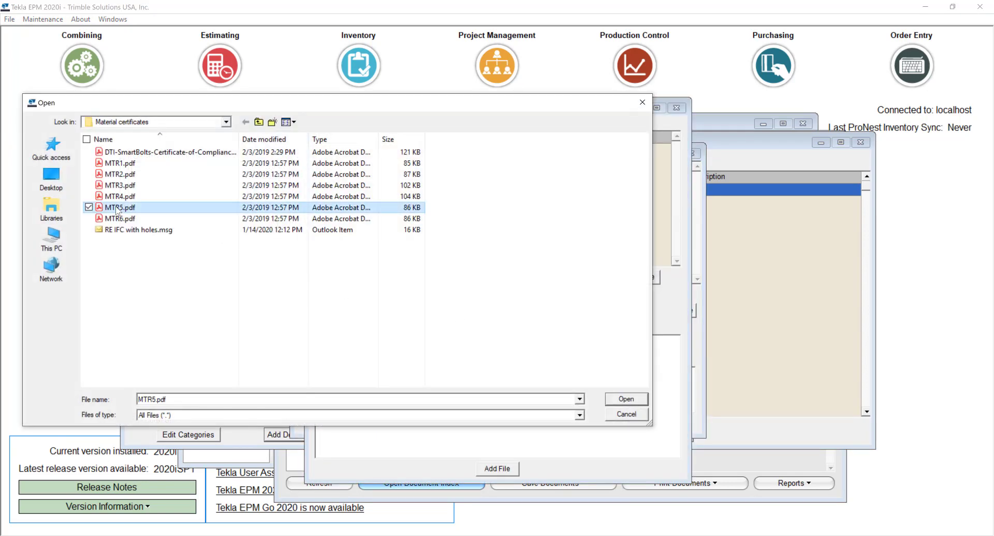
pyautogui.click(637, 400)
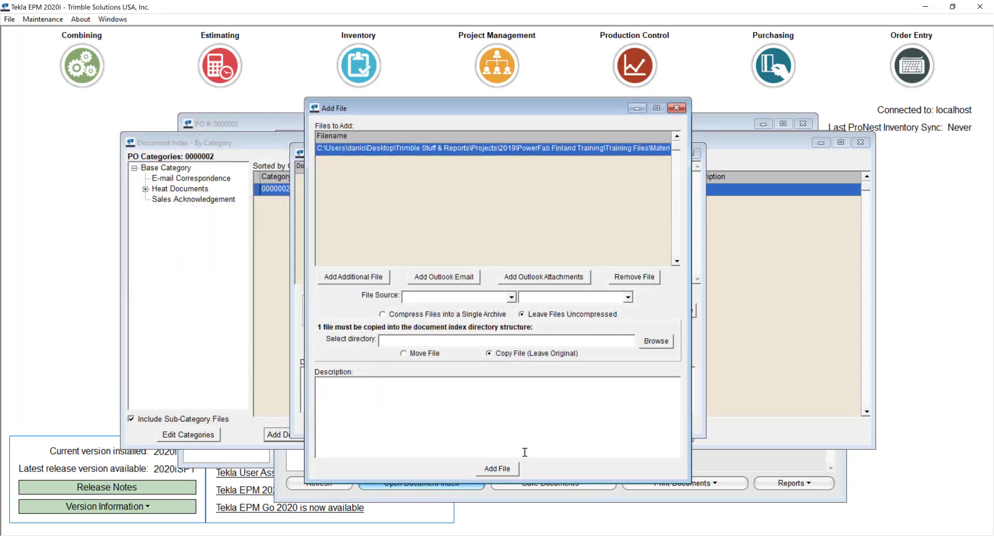
pyautogui.click(508, 469)
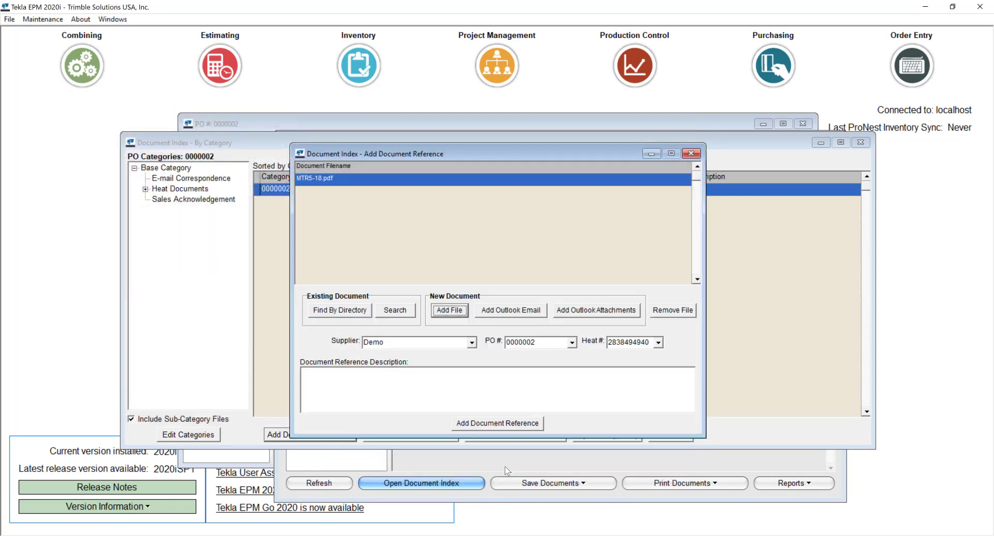
pyautogui.click(472, 426)
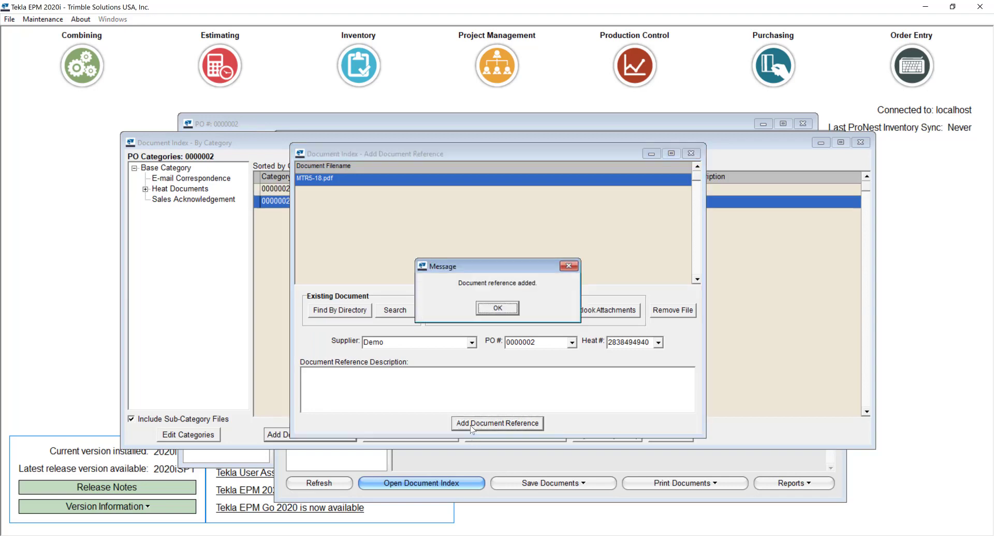
pyautogui.click(498, 311)
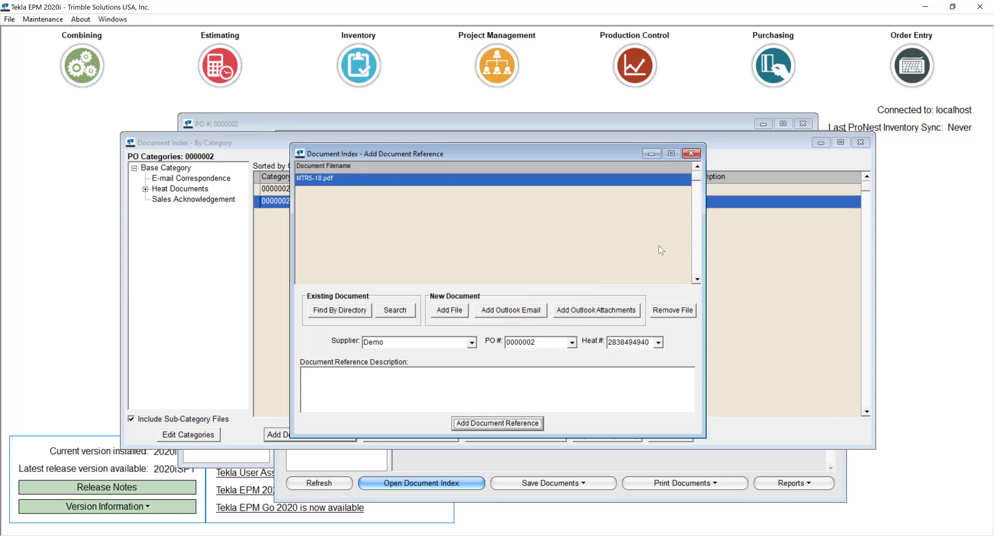
pyautogui.click(691, 154)
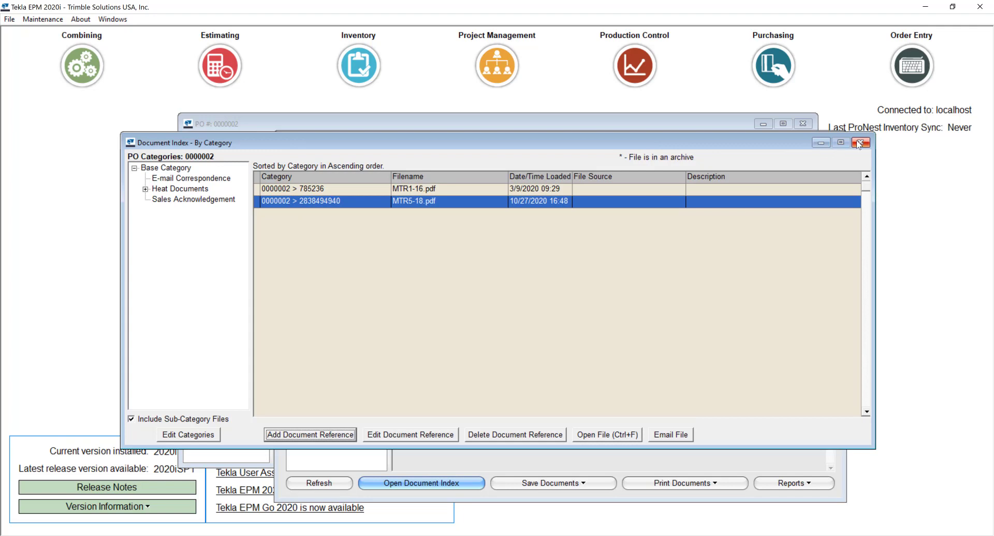
# - Close the document index, refresh the heat document counts, and close the heat check
pyautogui.click(860, 143)
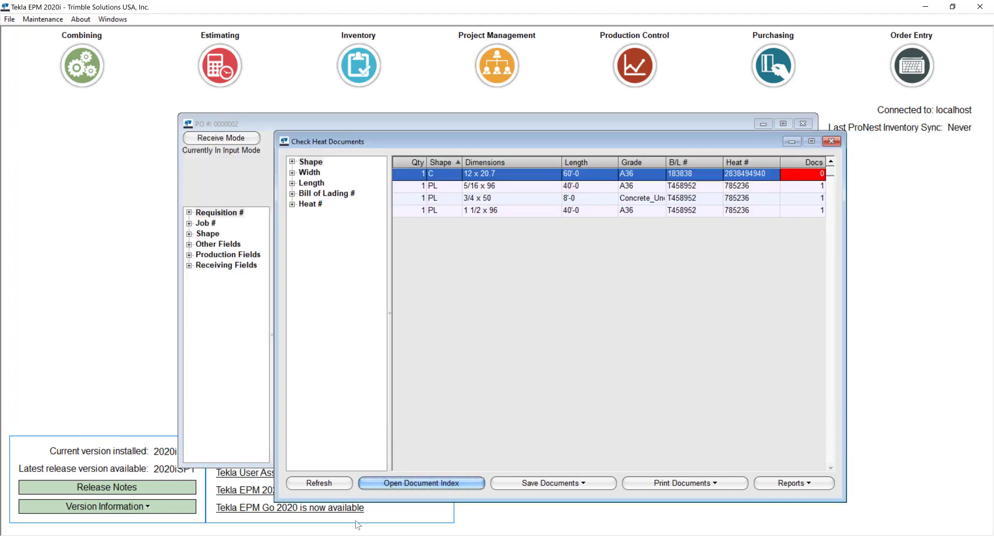
pyautogui.click(322, 487)
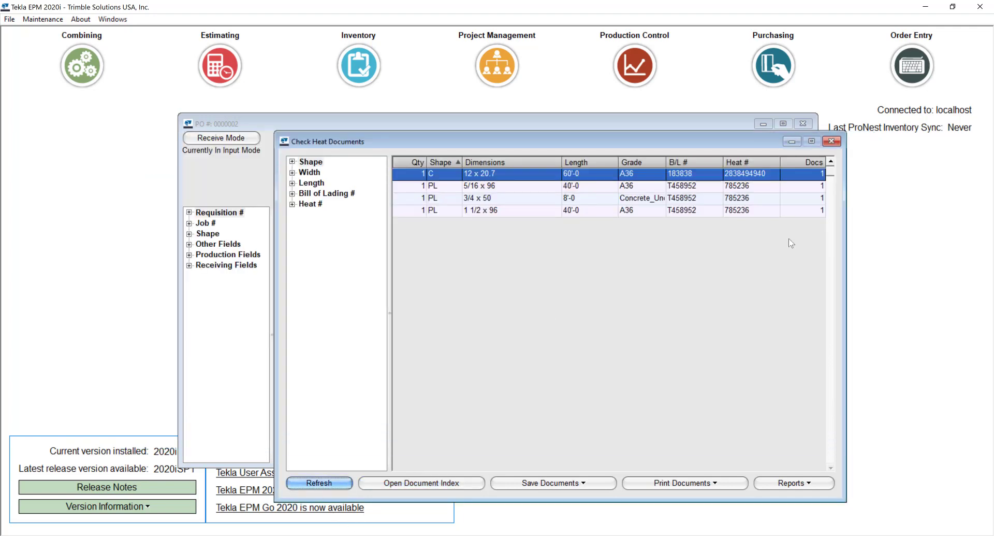
pyautogui.click(832, 141)
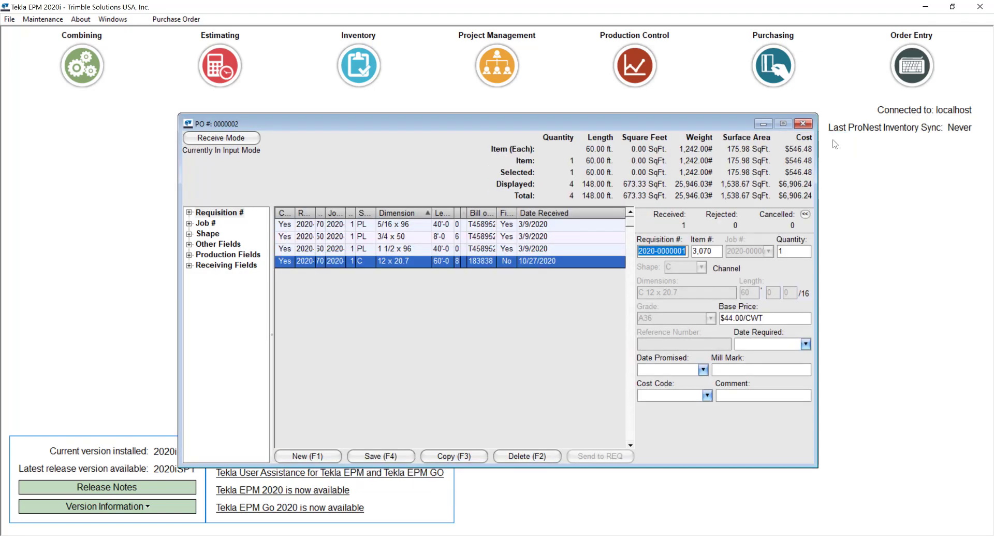
# - Close PO 0000002 and start an Inventory Check Heat Documents run
pyautogui.click(803, 124)
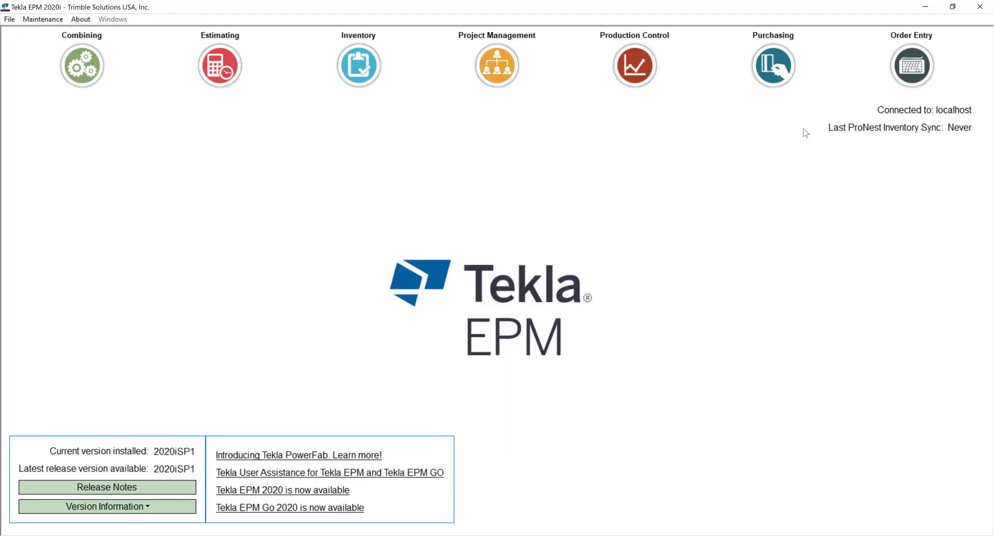
pyautogui.click(368, 92)
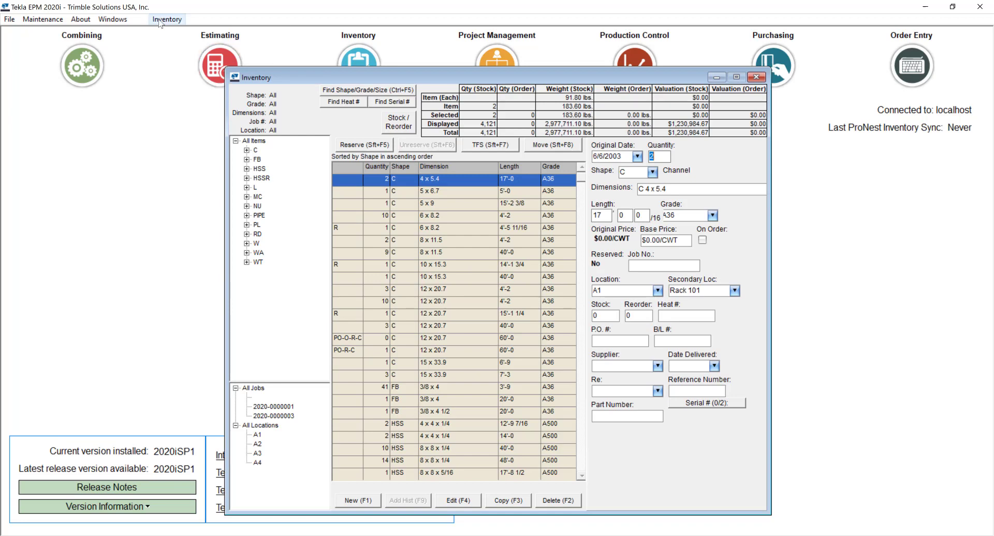
pyautogui.click(160, 23)
pyautogui.click(229, 128)
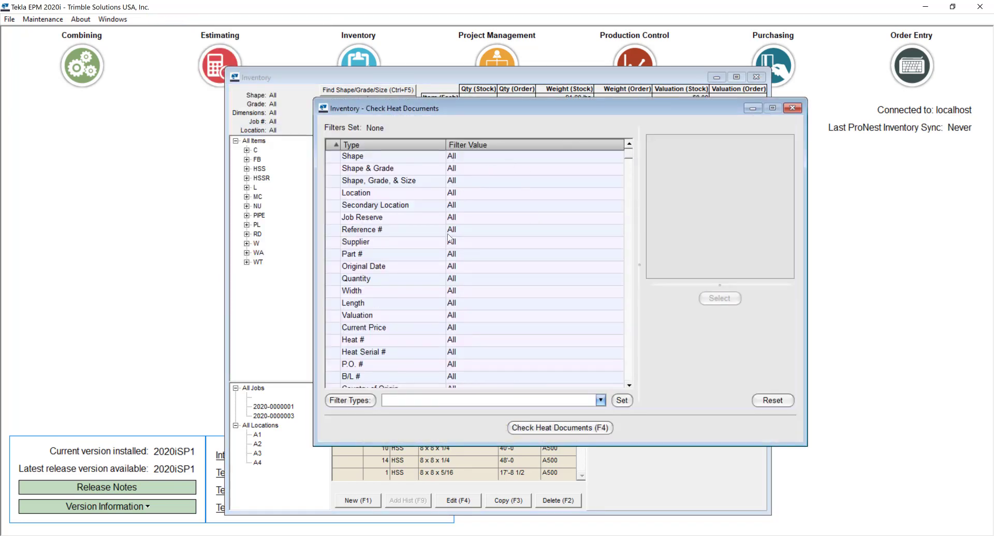
pyautogui.doubleClick(419, 218)
pyautogui.click(504, 298)
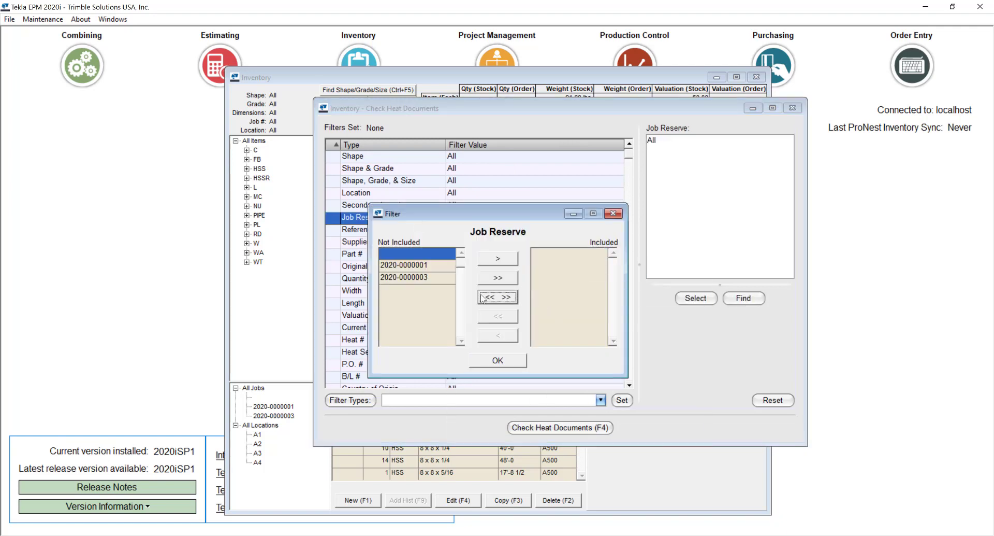
pyautogui.doubleClick(412, 277)
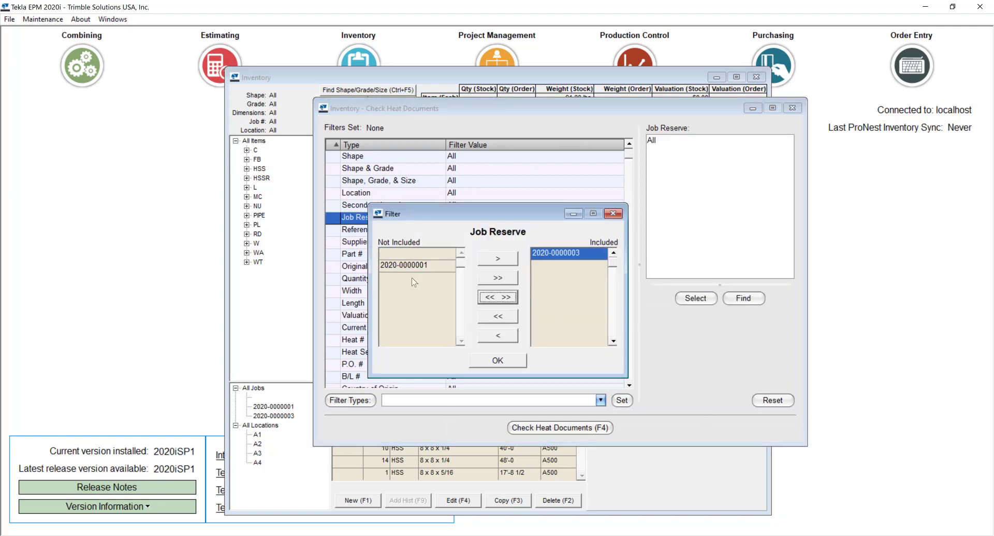
pyautogui.click(499, 360)
# - Run the heat documents check and select the undocumented 14 x 109 piece, heat 589675
pyautogui.click(540, 429)
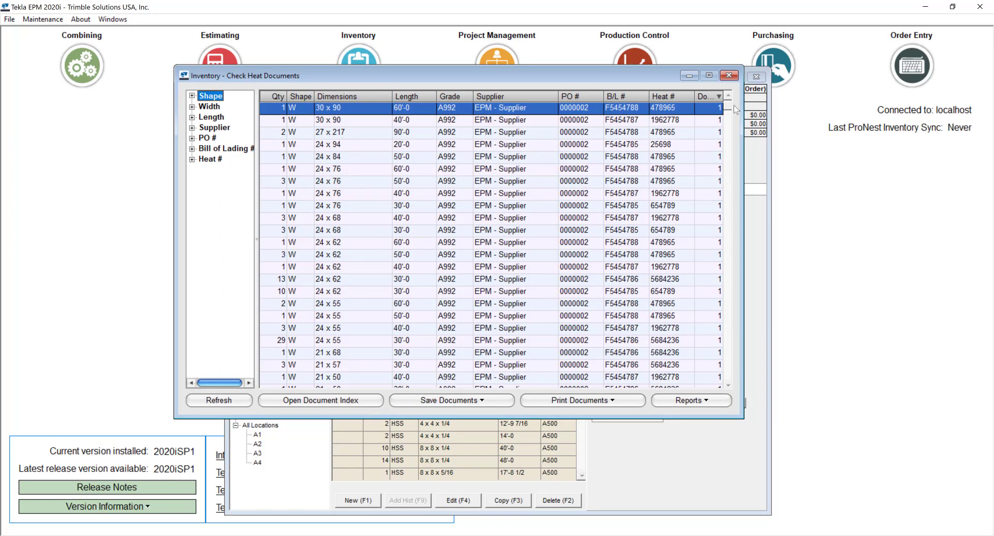
pyautogui.moveTo(728, 108); pyautogui.dragTo(728, 117)
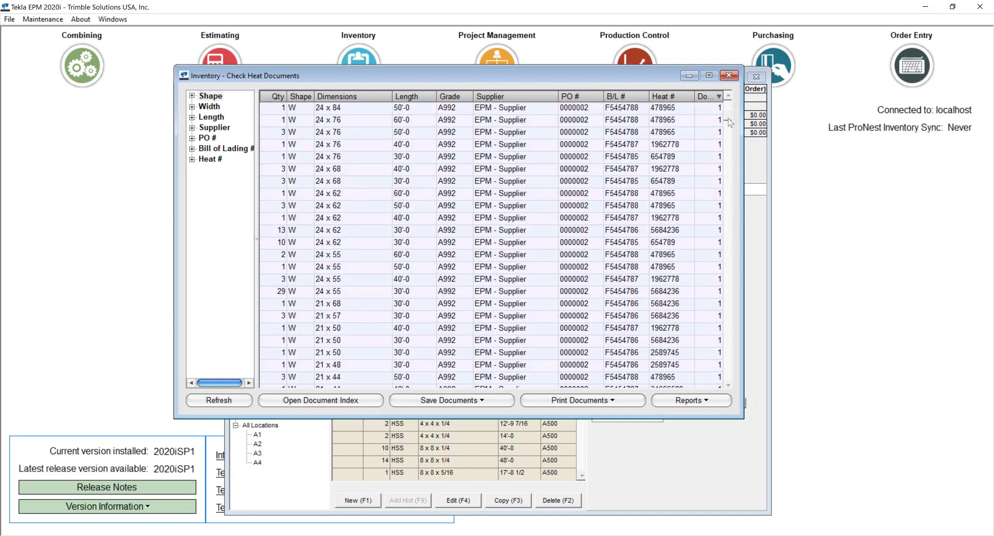
pyautogui.moveTo(728, 120); pyautogui.dragTo(717, 332)
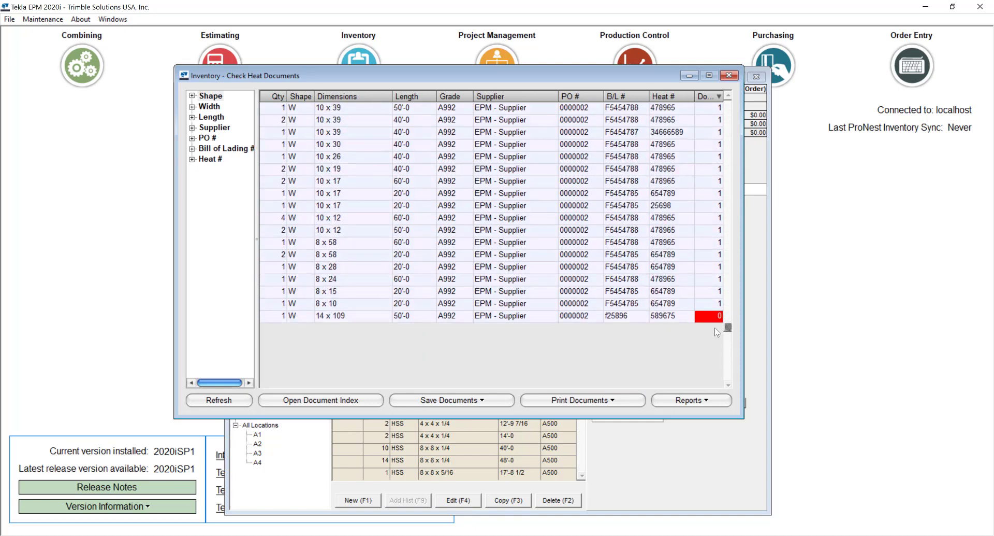
pyautogui.click(669, 317)
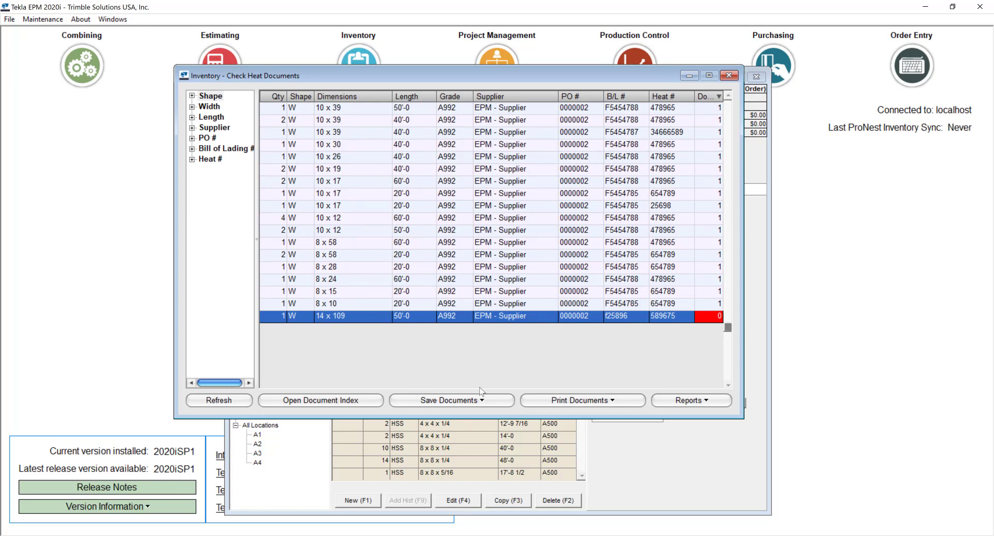
# - Start a document reference for heat 589675 and switch to Outlook
pyautogui.click(340, 400)
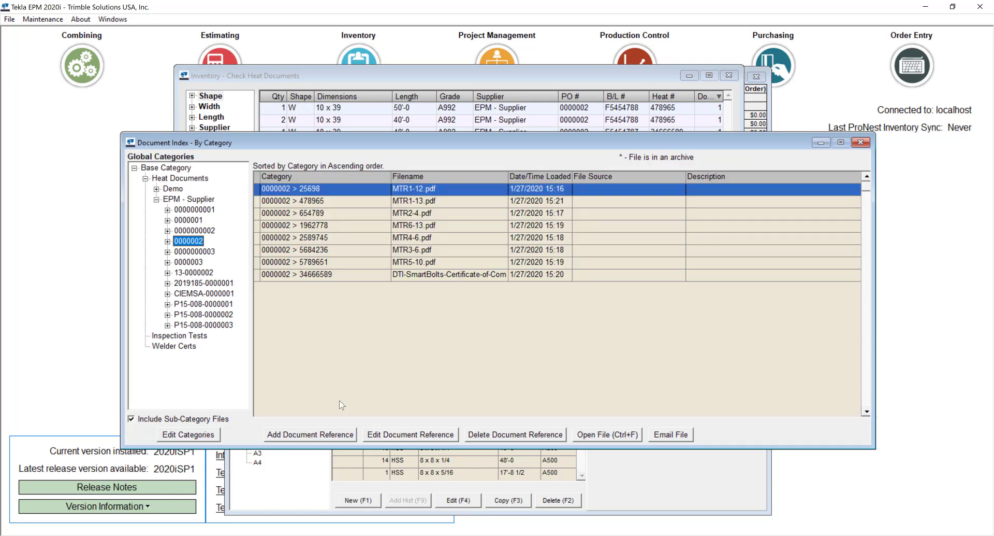
pyautogui.click(302, 435)
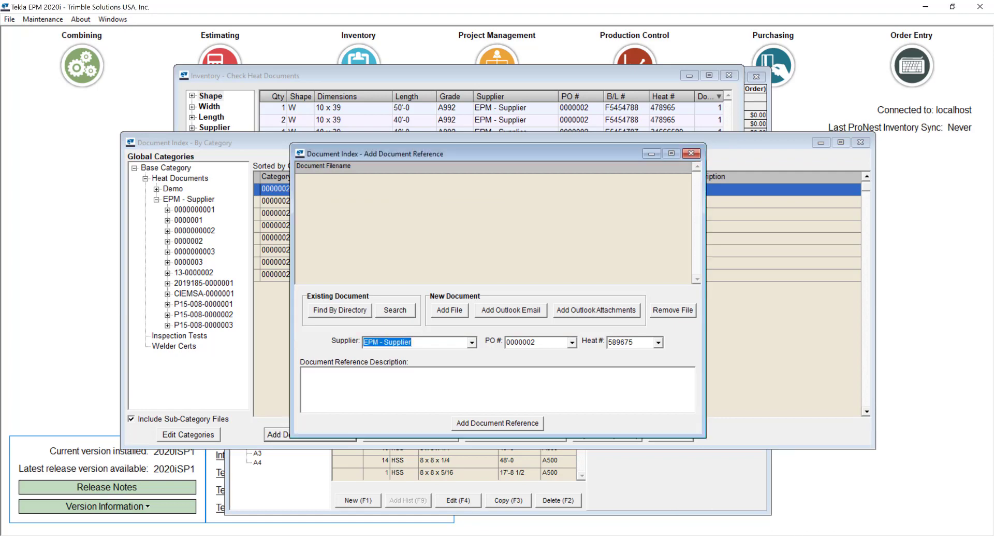
pyautogui.click(705, 487)
# - Open the 'MTR requested' email with MTR1-13.pdf, then return to Tekla EPM
pyautogui.click(201, 275)
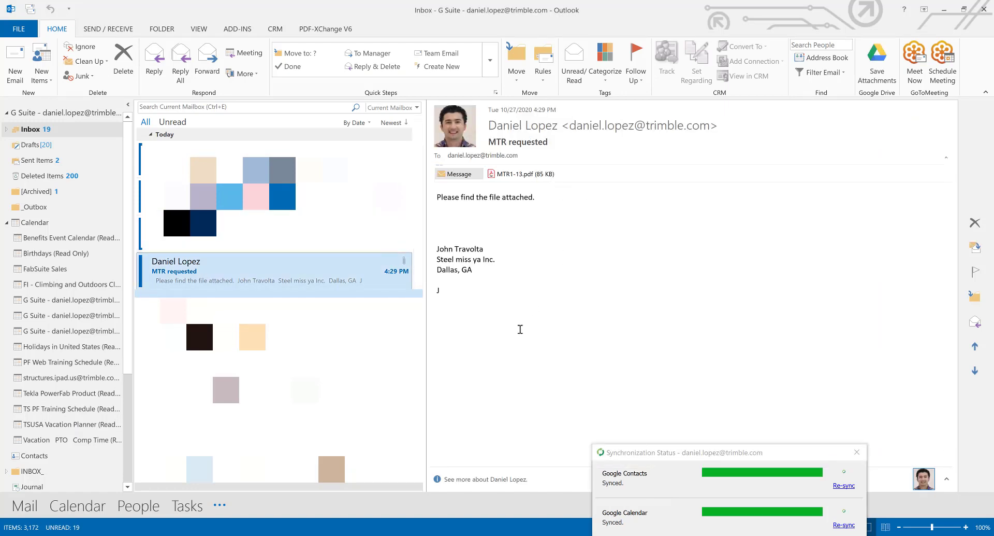
pyautogui.hotkey('alt', 'Tab')
# - Add the Outlook attachment MTR1-13-1.pdf to heat 589675, stored in Material certificates
pyautogui.click(620, 310)
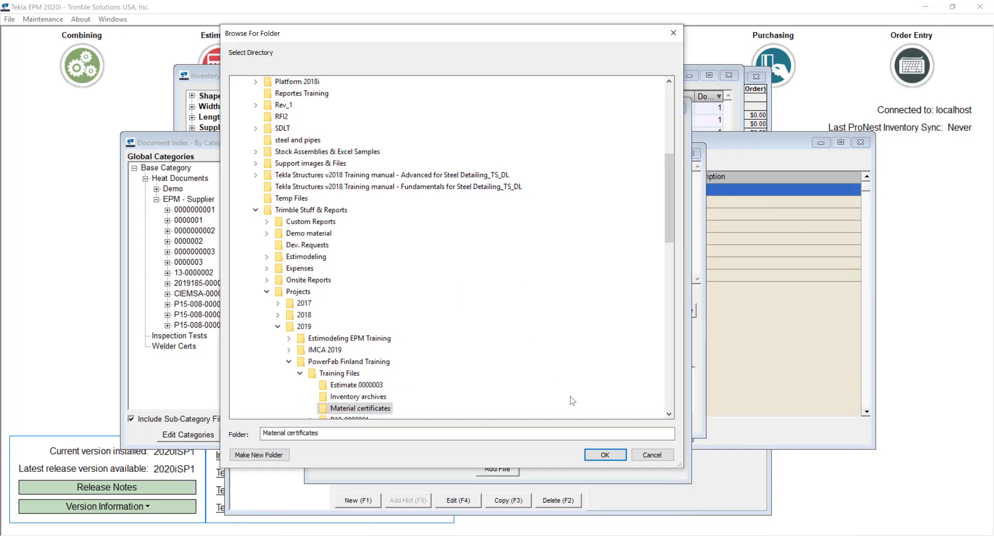
pyautogui.click(607, 454)
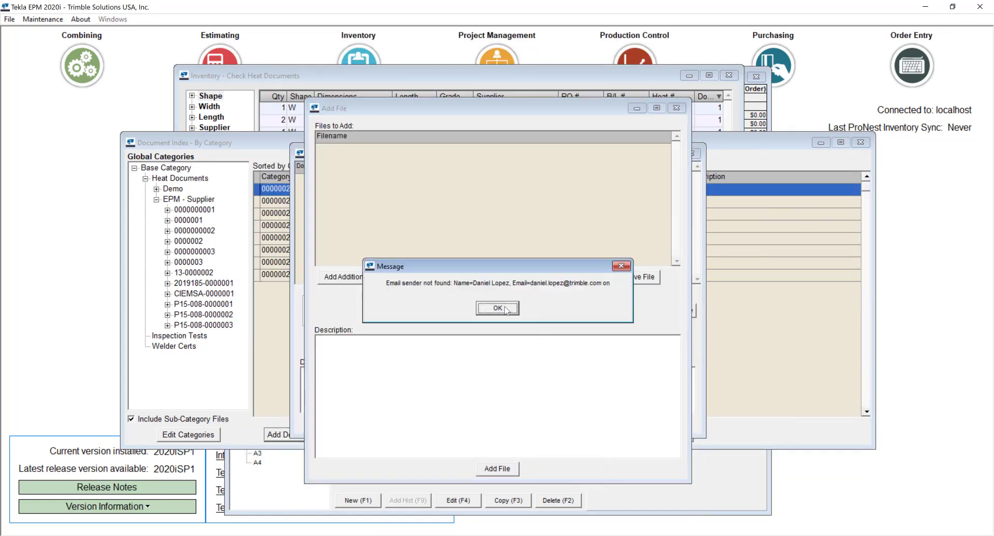
pyautogui.click(506, 309)
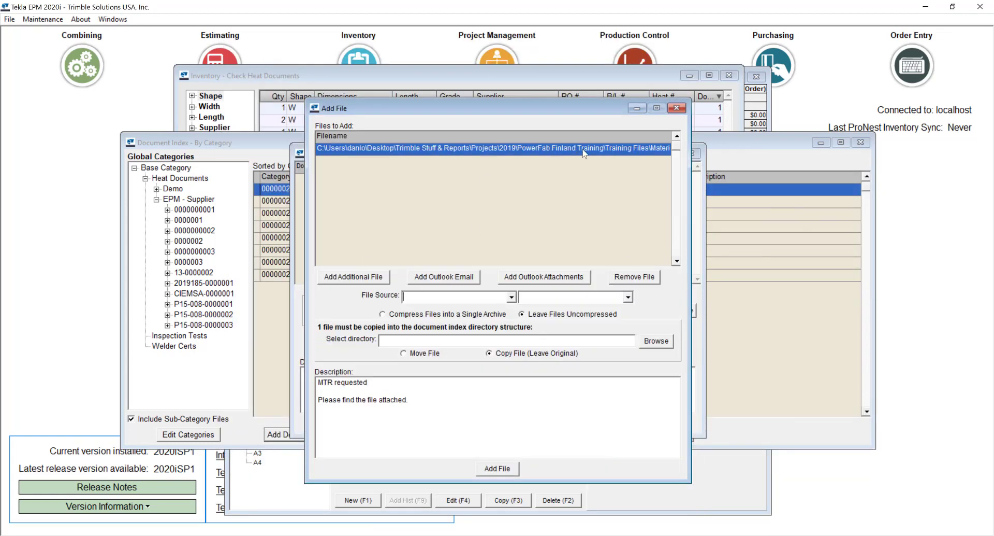
pyautogui.click(502, 471)
pyautogui.click(491, 426)
pyautogui.click(496, 309)
pyautogui.click(692, 154)
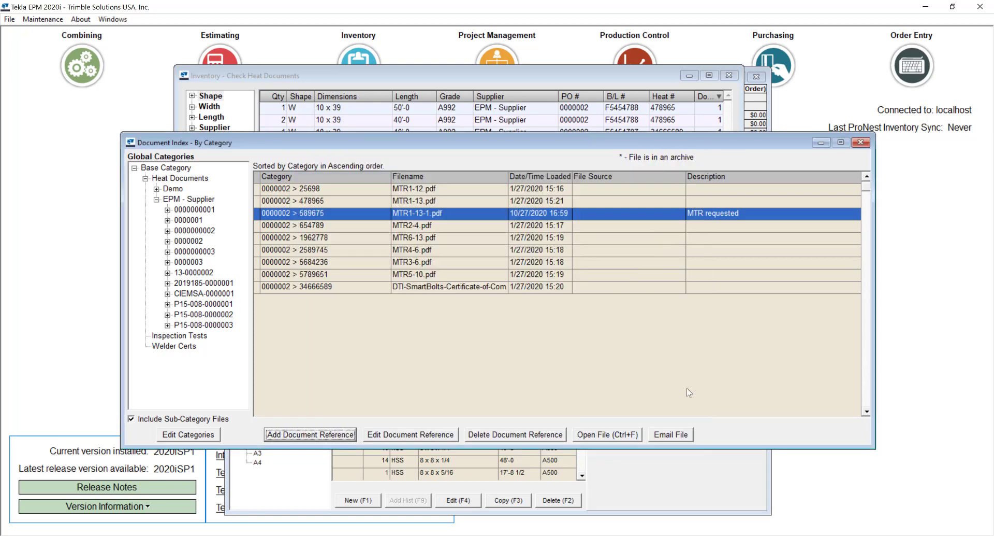
pyautogui.click(592, 437)
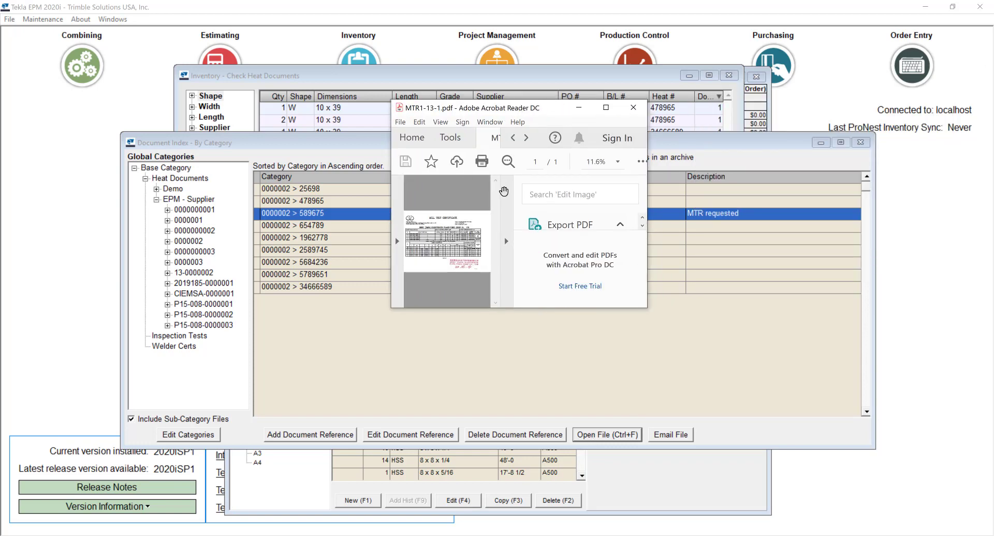
pyautogui.click(633, 107)
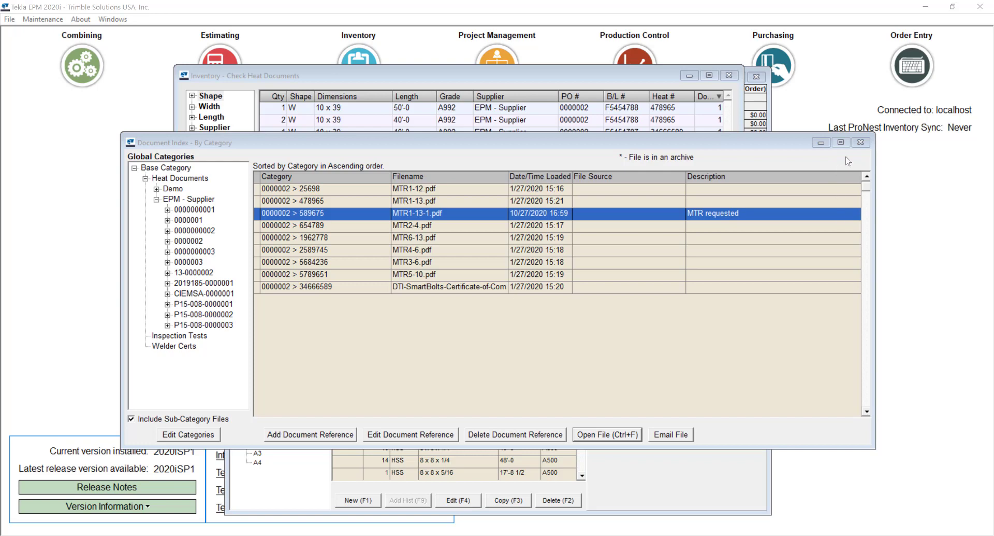
# - Close the Document Index and refresh the heat document check so the 14 x 109 piece shows one document
pyautogui.click(860, 142)
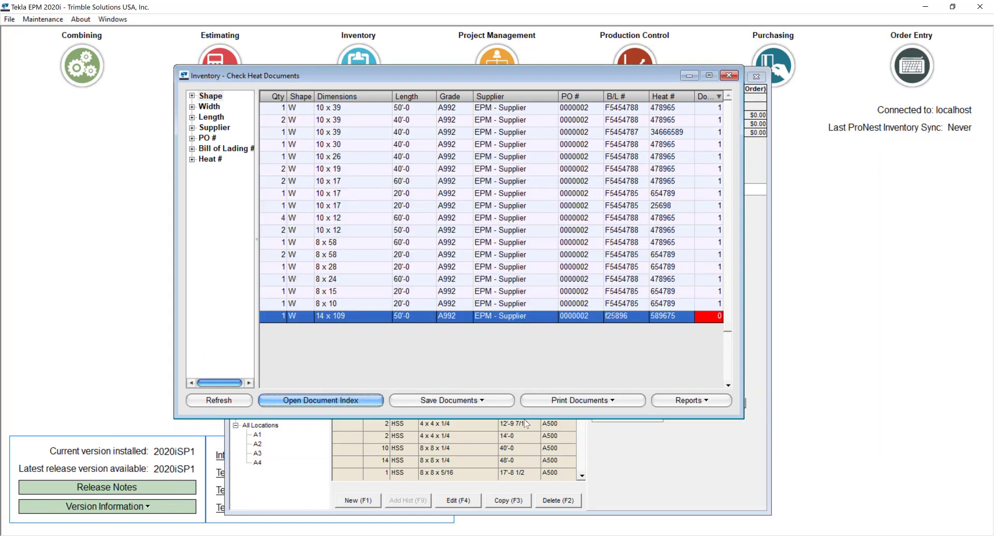
pyautogui.click(484, 402)
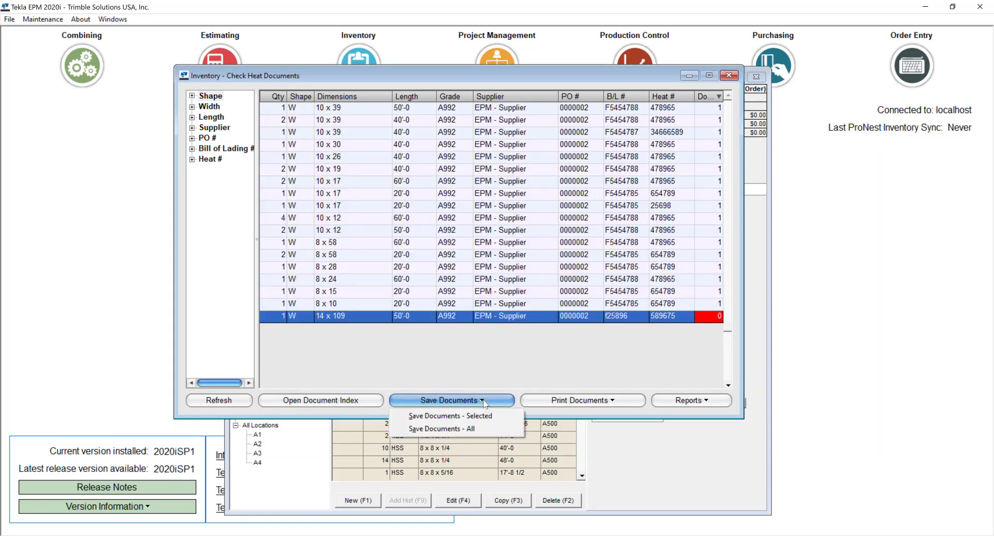
pyautogui.click(220, 405)
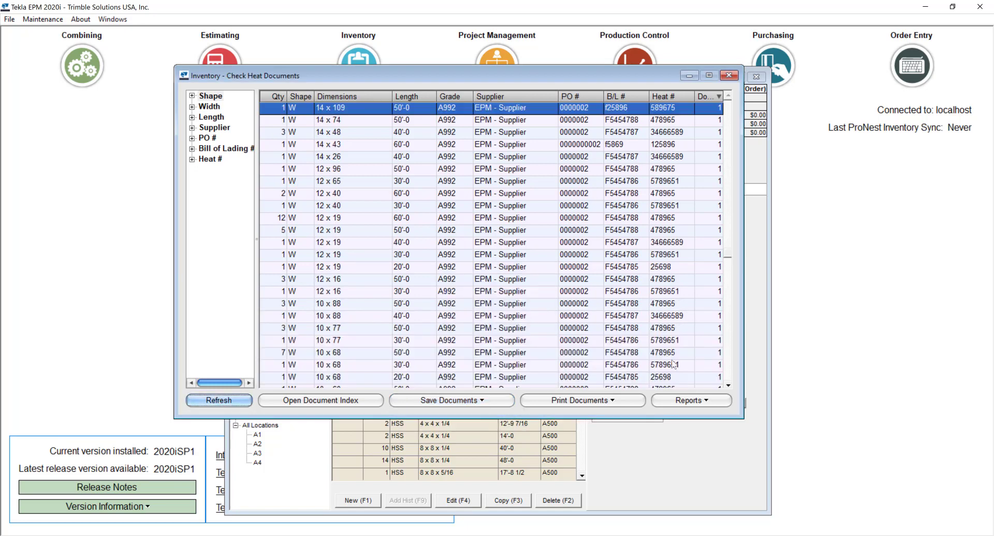
pyautogui.scroll(-15, 714, 337)
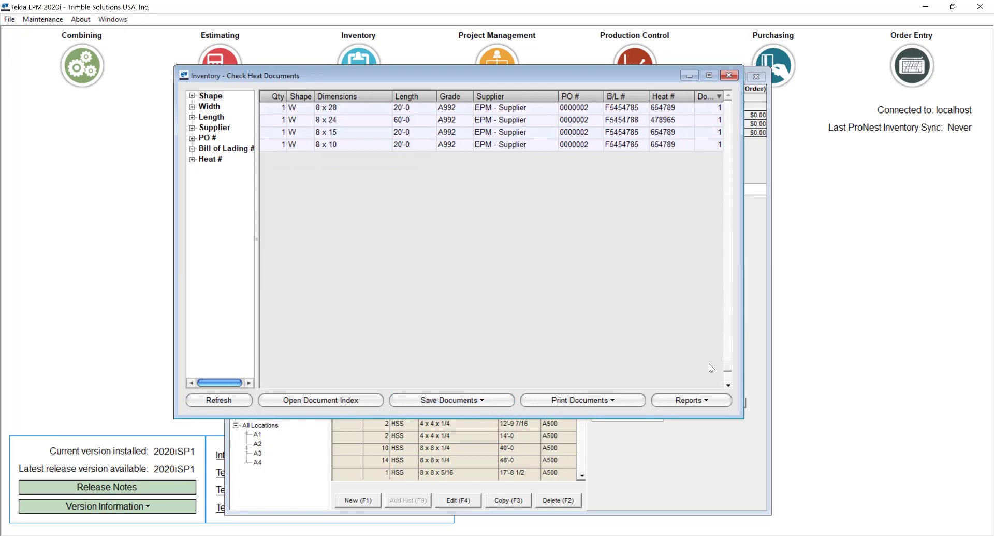
# - Look over the print options without printing, then choose Reports - All
pyautogui.click(602, 403)
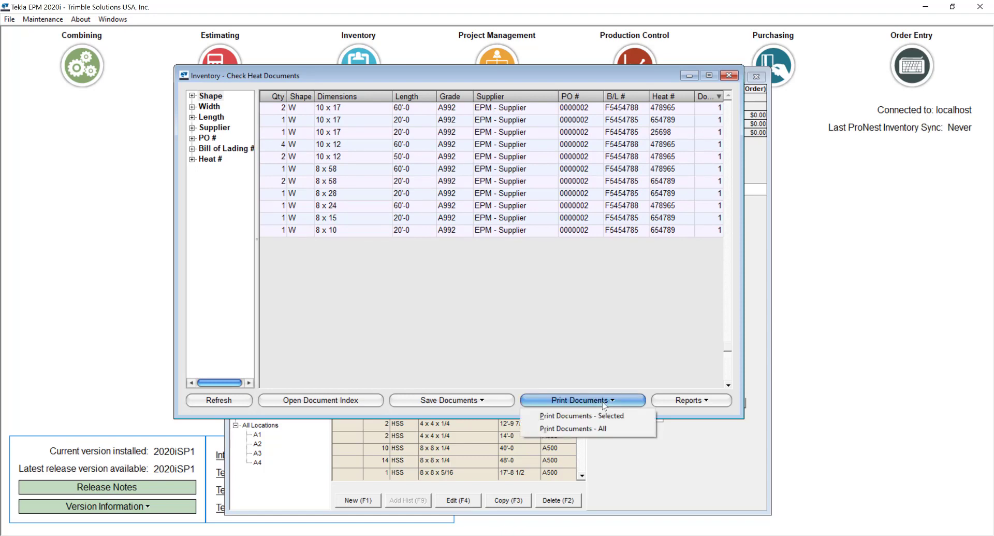
pyautogui.click(704, 372)
pyautogui.click(705, 403)
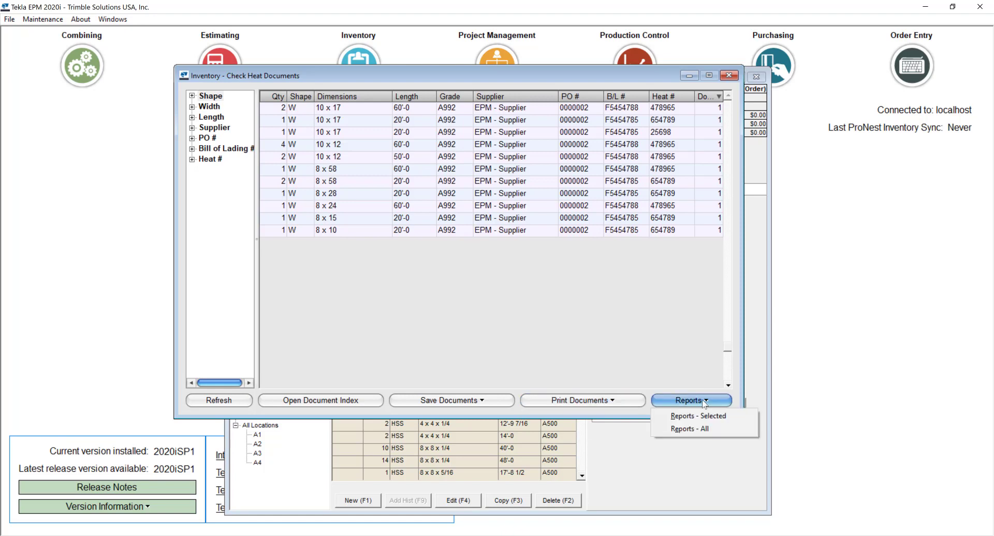
pyautogui.click(687, 427)
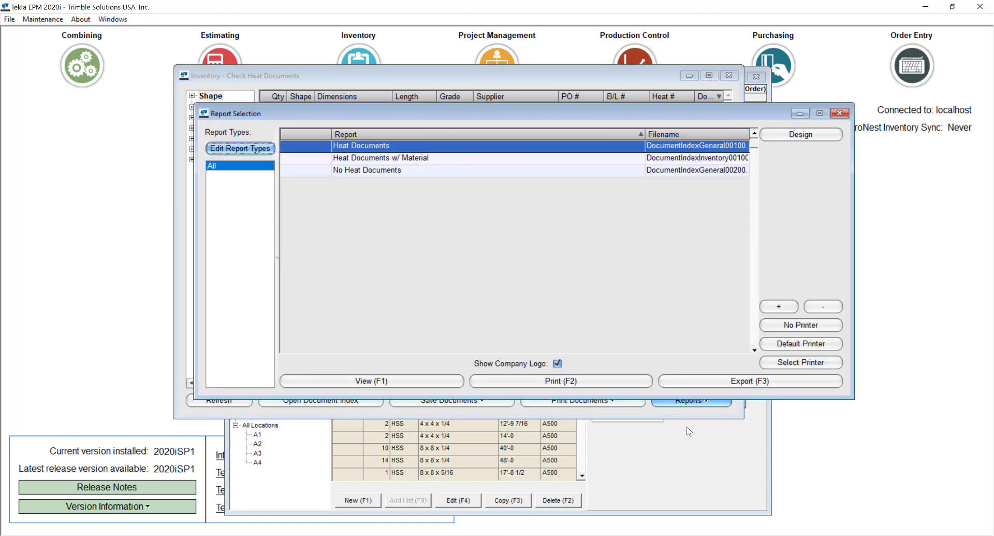
pyautogui.click(399, 158)
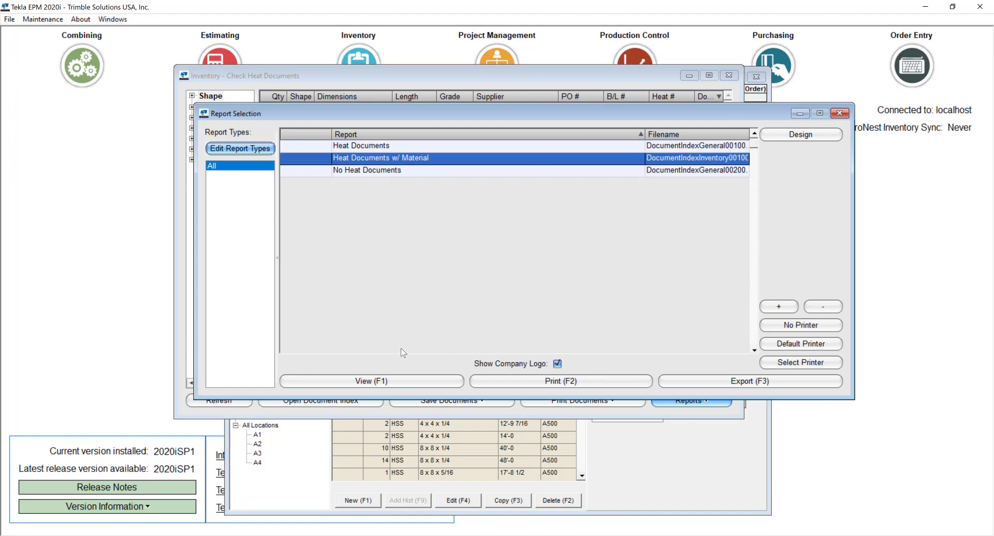
pyautogui.click(347, 380)
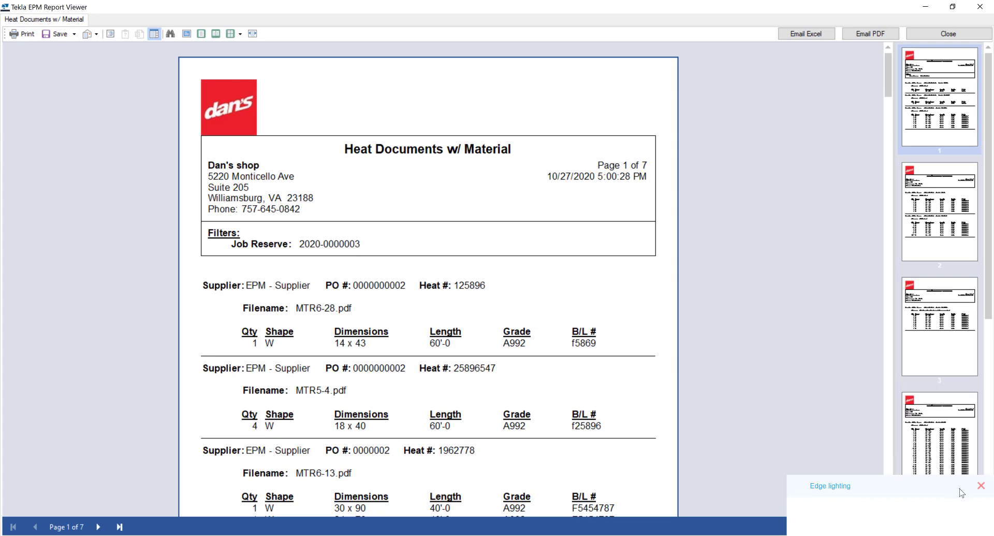
pyautogui.click(982, 486)
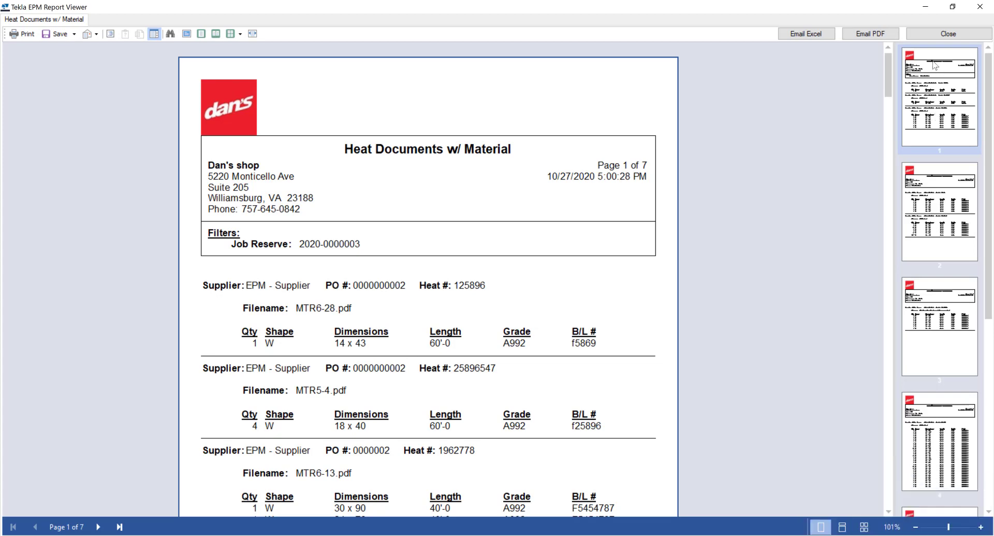
pyautogui.click(948, 33)
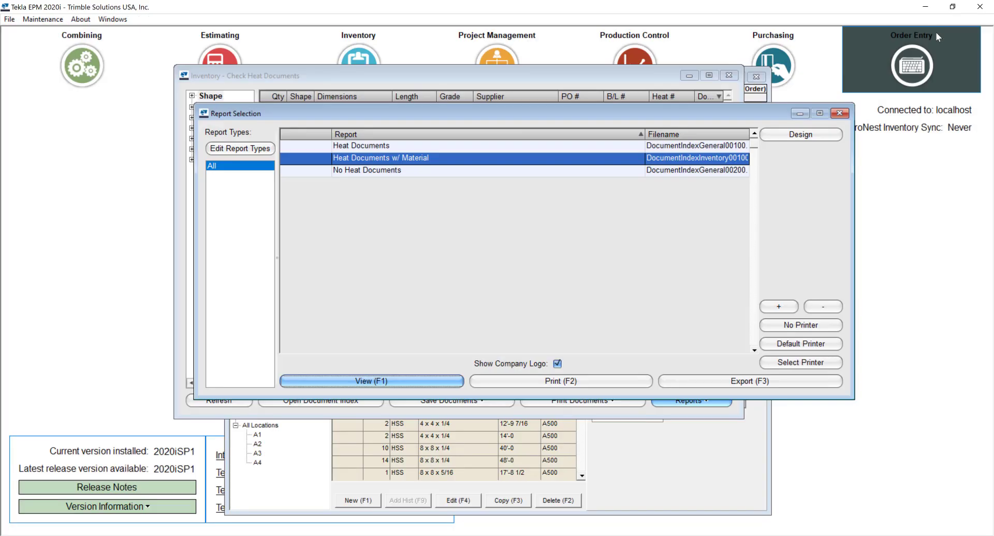
pyautogui.click(669, 116)
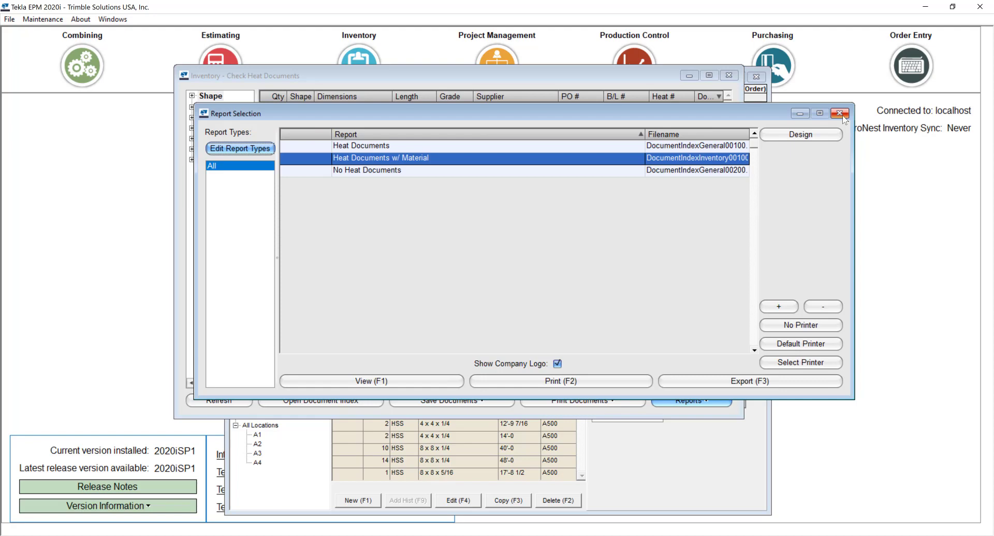
pyautogui.click(842, 115)
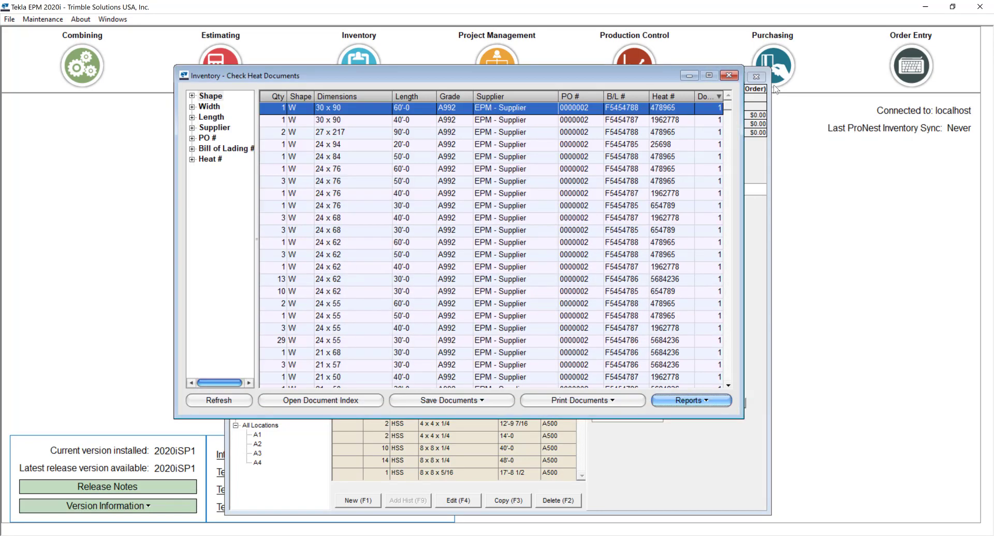
pyautogui.click(729, 75)
pyautogui.click(754, 76)
pyautogui.click(756, 76)
pyautogui.click(661, 69)
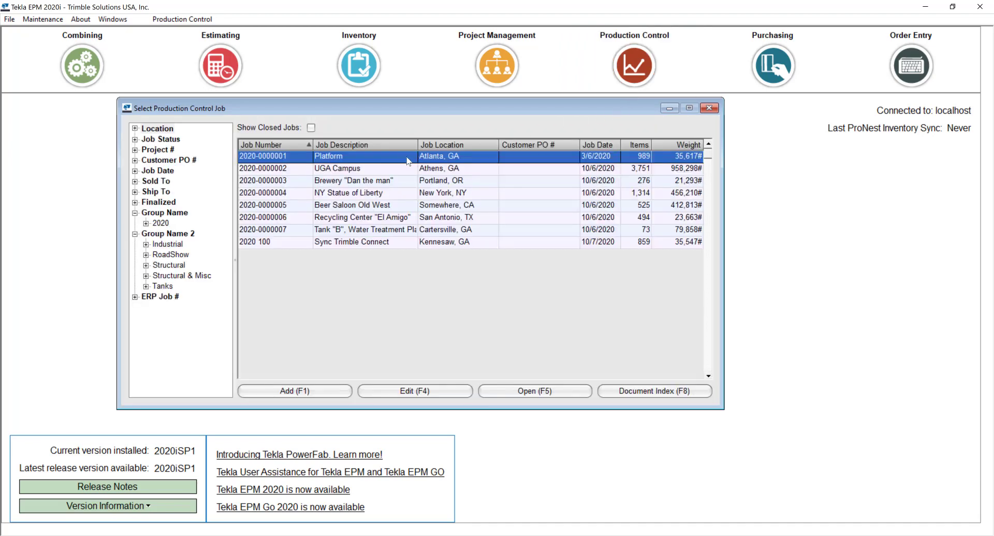
pyautogui.doubleClick(406, 163)
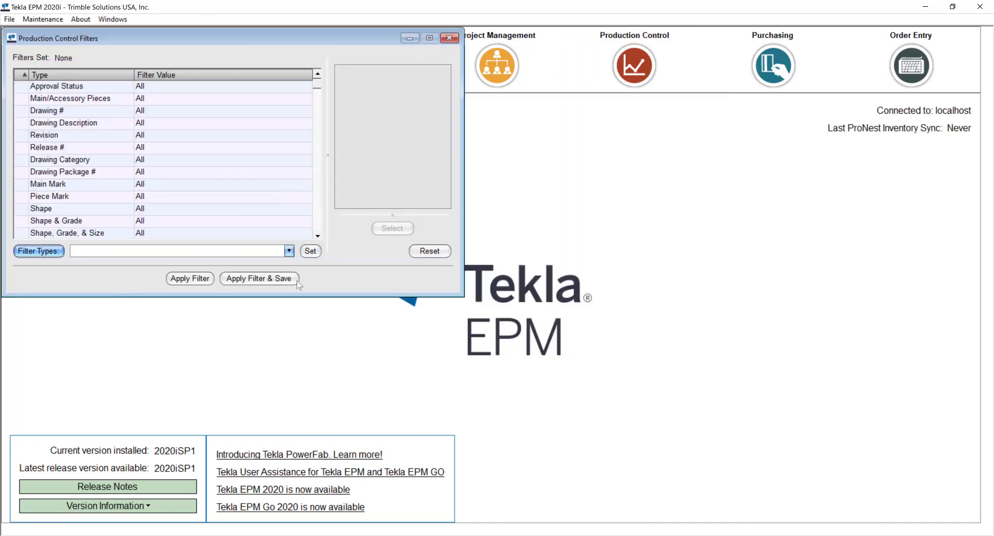
pyautogui.click(199, 281)
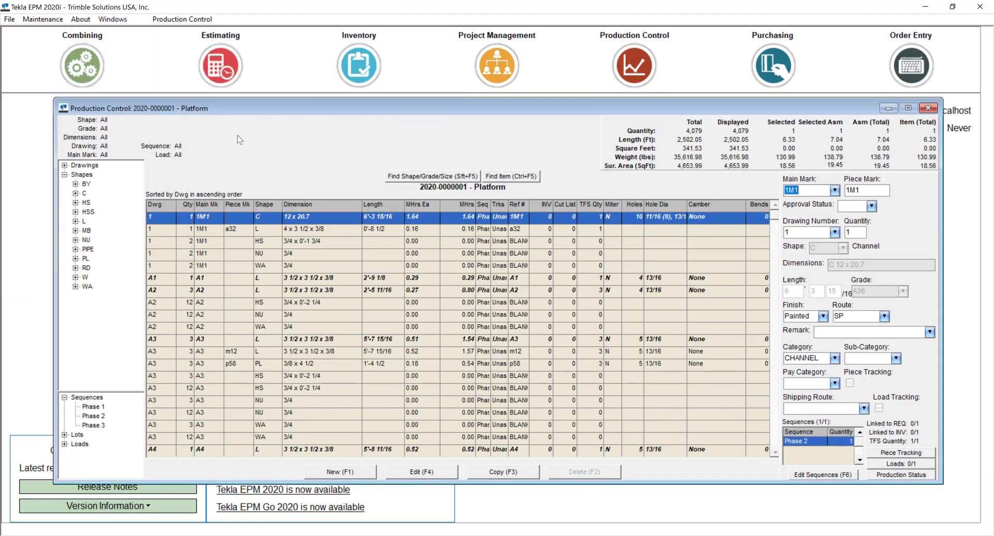
pyautogui.moveTo(277, 107); pyautogui.dragTo(258, 91)
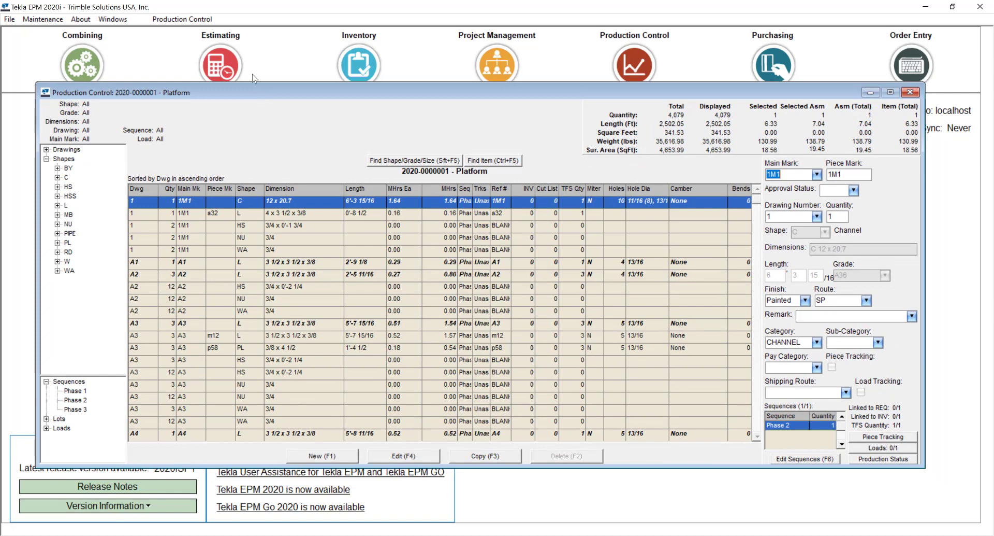
# - Set the TFS Details Shape filter to include only W shapes
pyautogui.click(189, 19)
pyautogui.moveTo(288, 115)
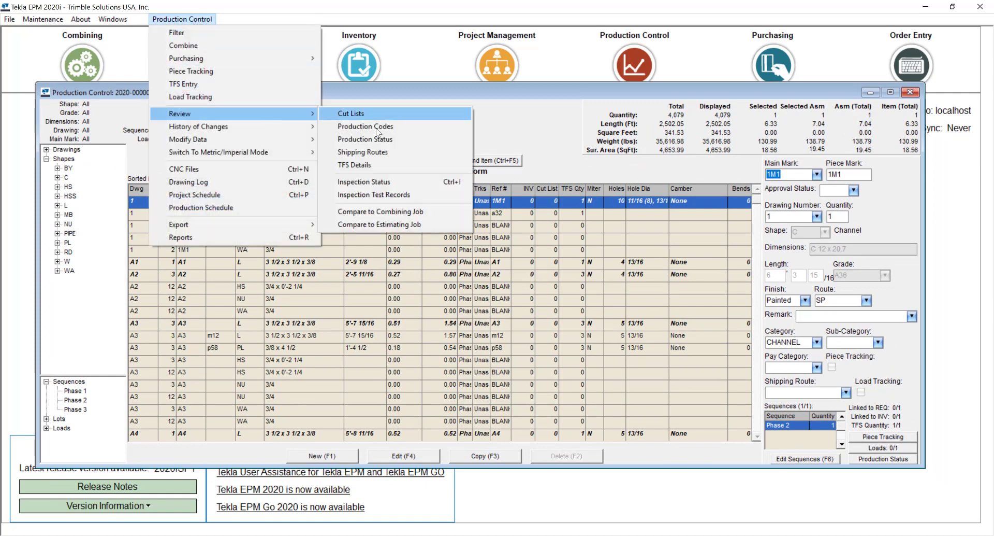
pyautogui.click(358, 170)
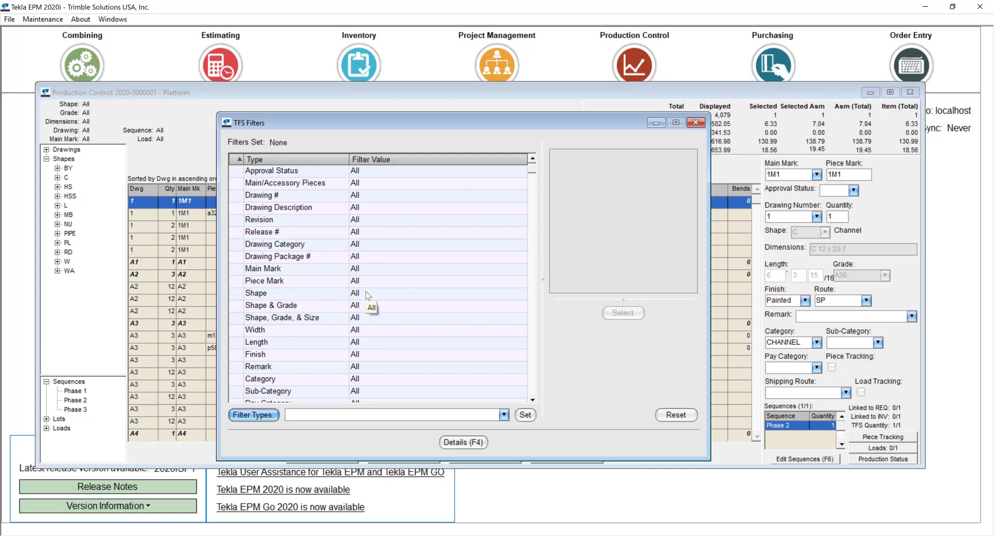
pyautogui.click(368, 293)
pyautogui.click(623, 312)
pyautogui.click(496, 298)
pyautogui.click(424, 350)
pyautogui.click(497, 242)
pyautogui.click(516, 384)
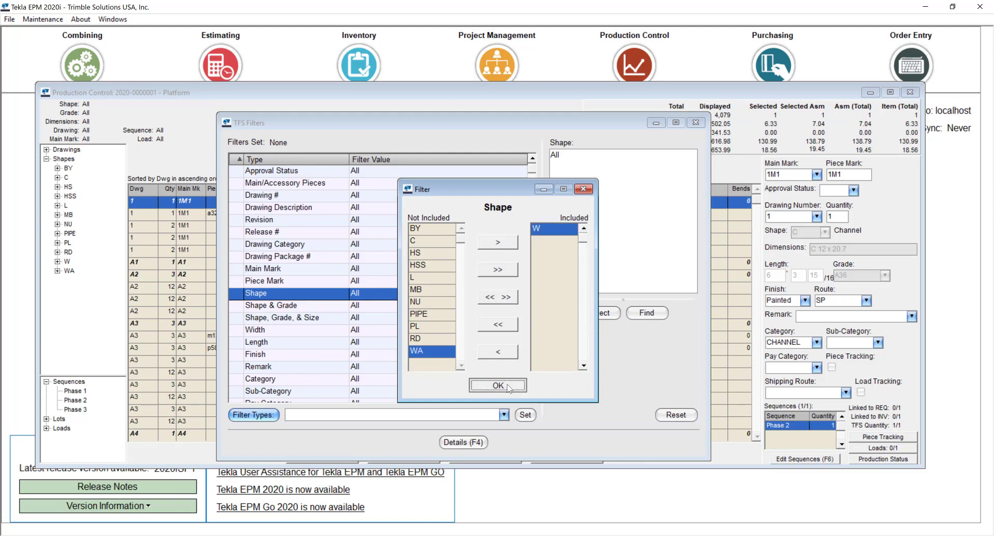
# - List the W-shape TFS details, select piece B5 and open Reports - All
pyautogui.click(462, 443)
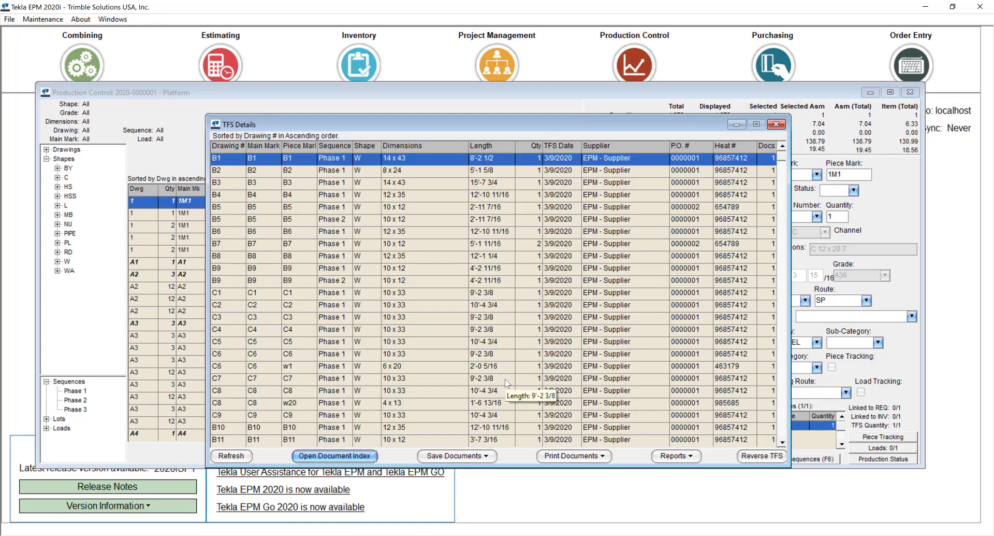
pyautogui.click(589, 207)
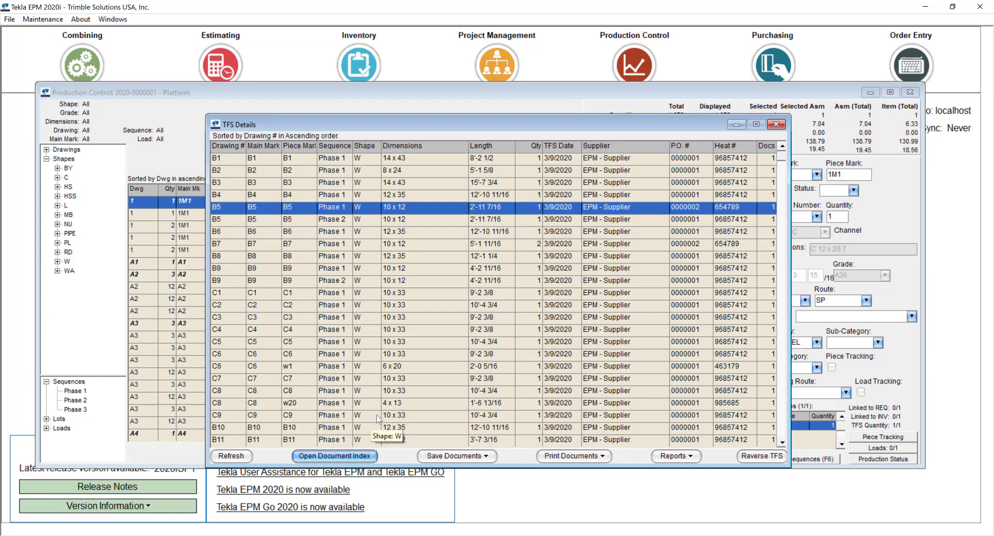
pyautogui.click(691, 458)
# - Preview the Heat Documents w/ Material report through page 3, then close the viewer and Report Selection
pyautogui.click(697, 484)
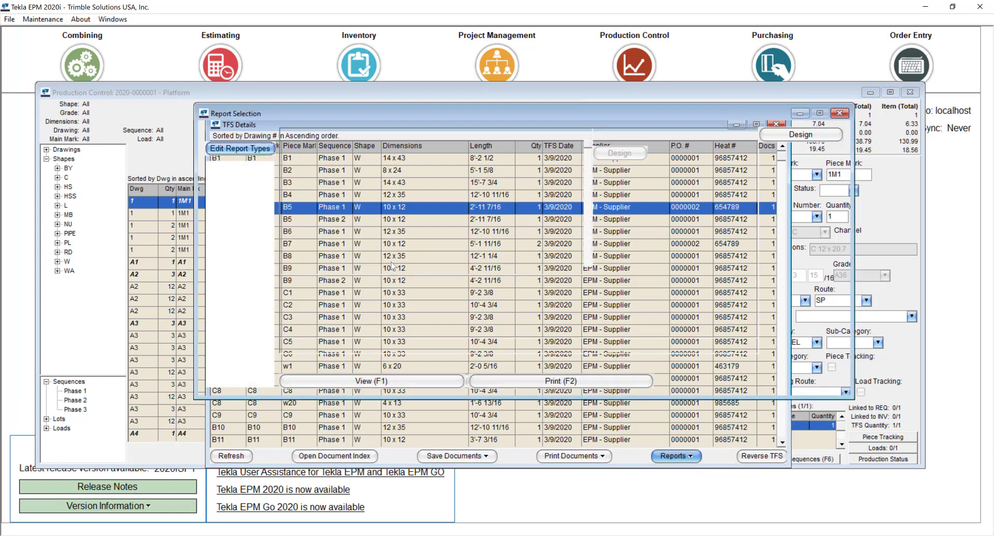
pyautogui.click(367, 158)
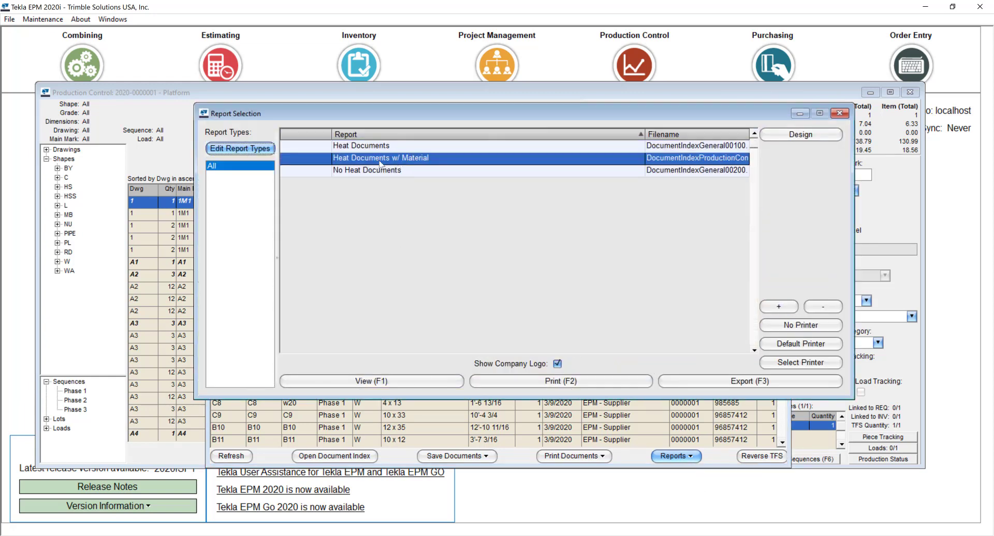
pyautogui.click(409, 378)
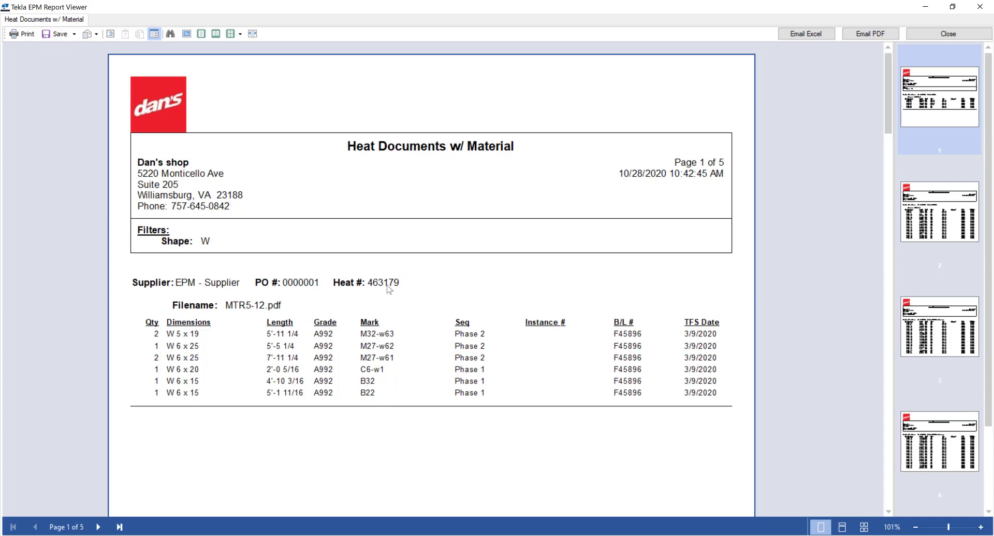
pyautogui.click(956, 214)
pyautogui.click(951, 337)
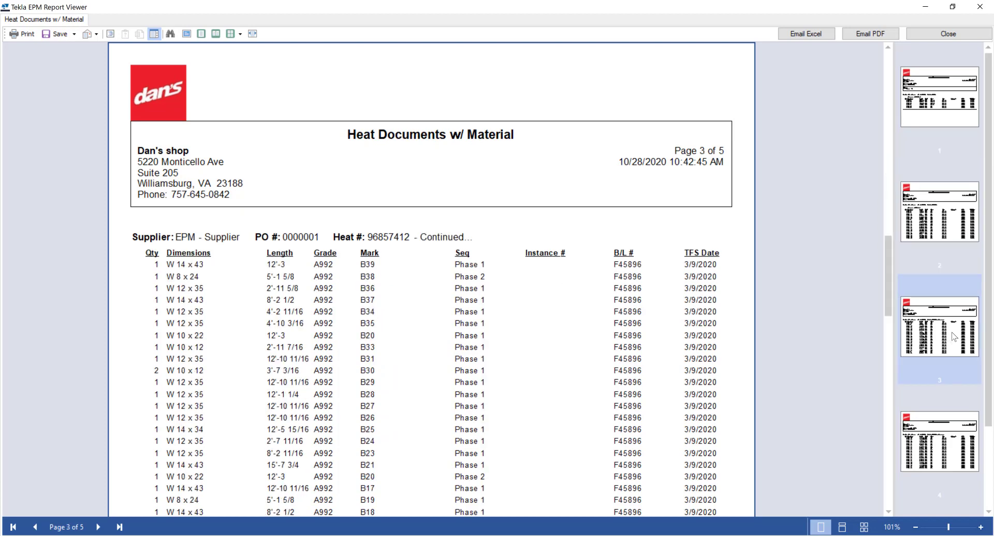
pyautogui.click(947, 33)
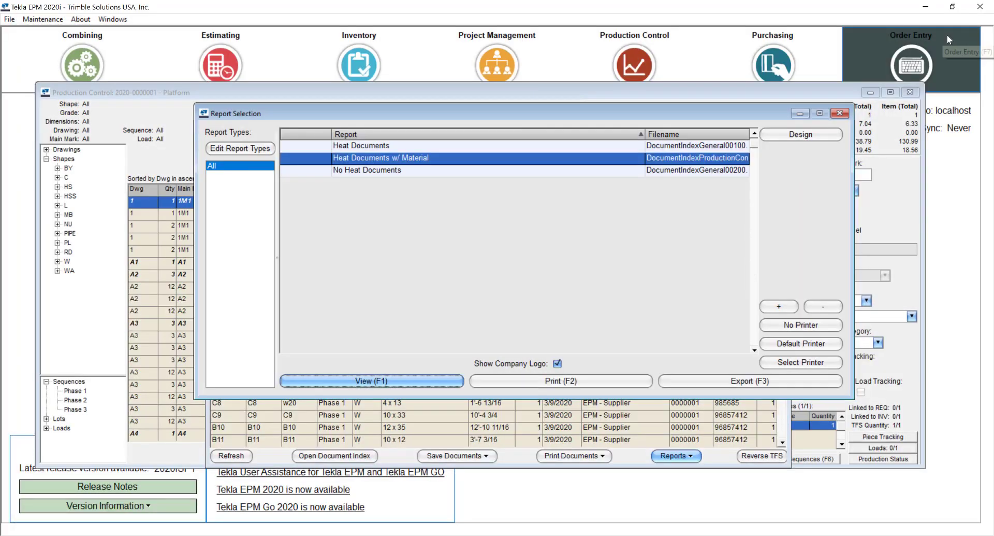
pyautogui.click(842, 115)
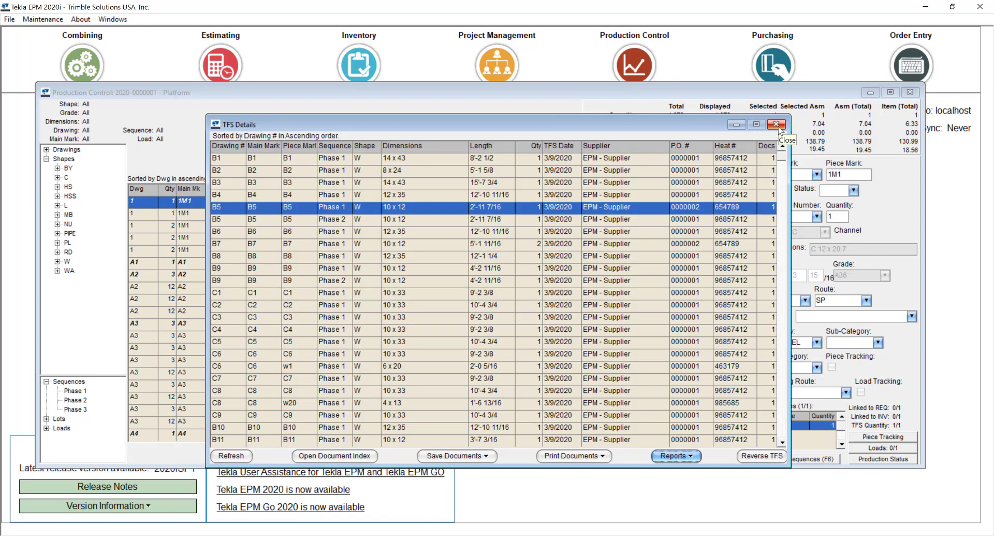
# - Close TFS Details and the Platform job, then reopen the production control job list
pyautogui.click(776, 124)
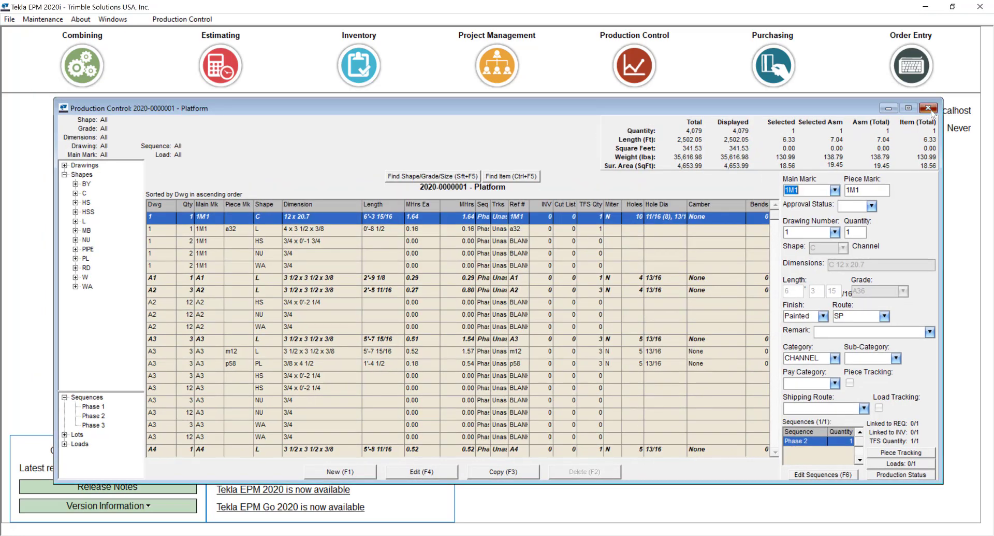
pyautogui.click(930, 109)
pyautogui.click(616, 77)
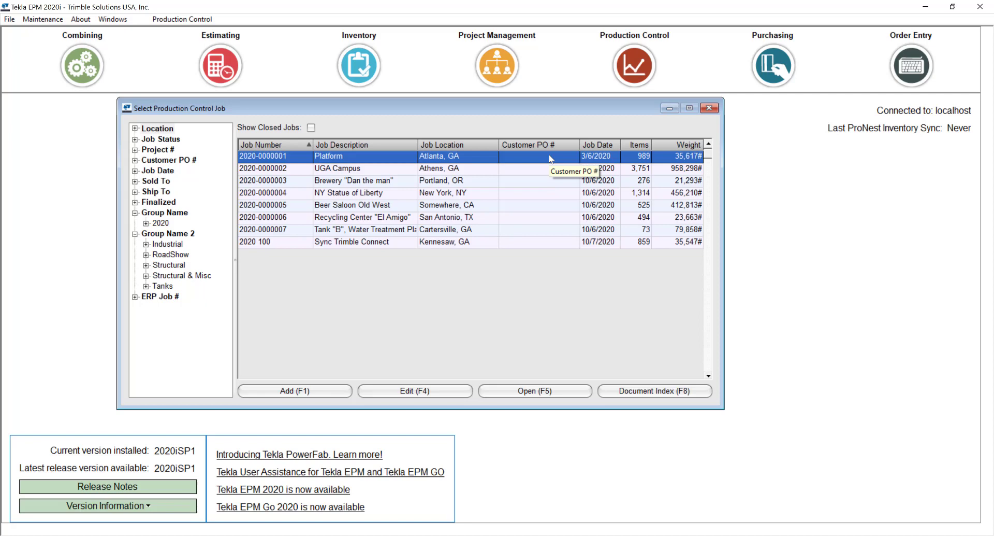
pyautogui.click(527, 165)
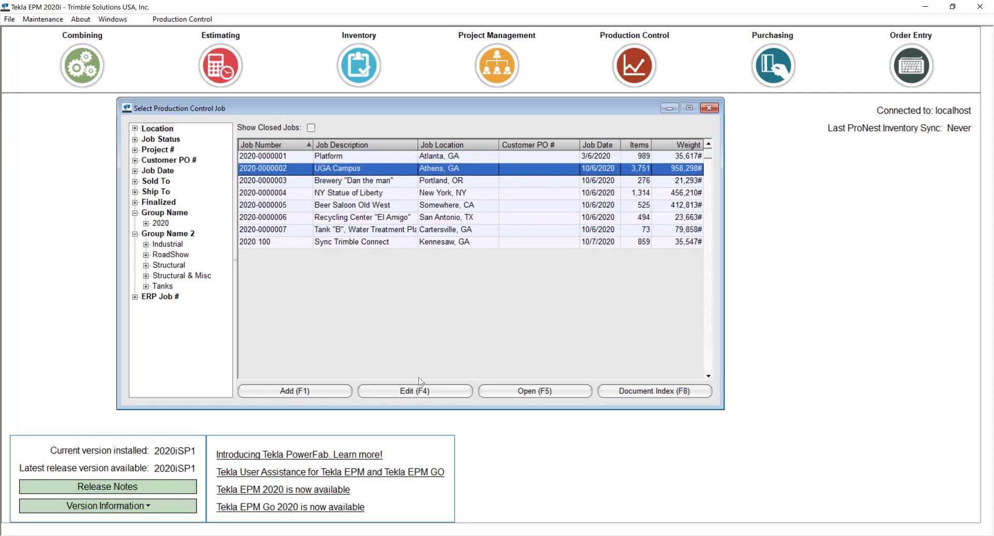
pyautogui.click(420, 391)
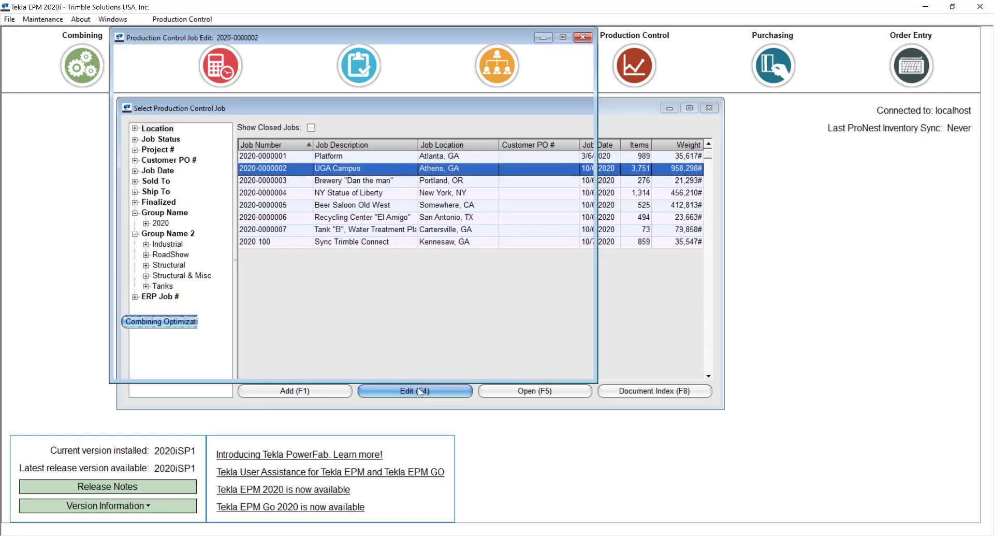
pyautogui.click(244, 61)
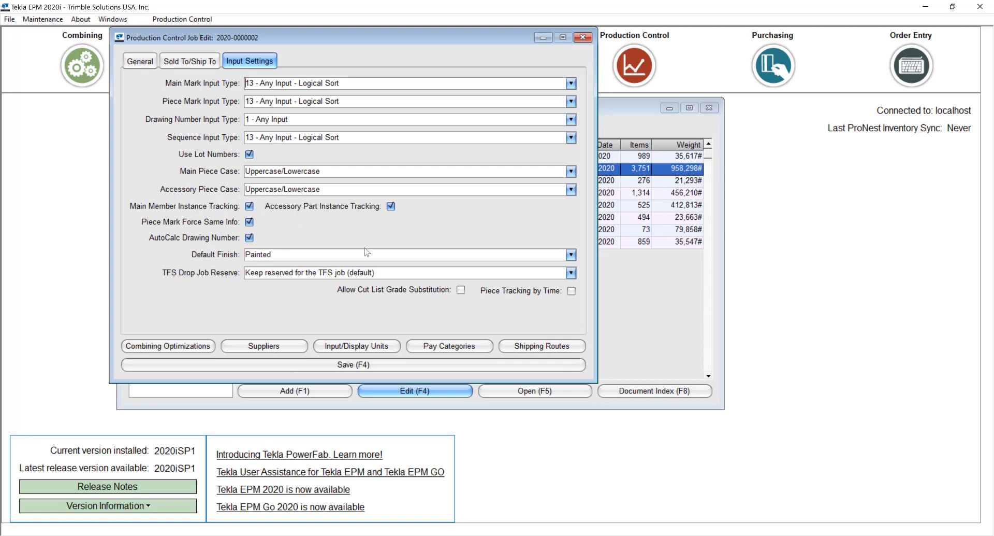
pyautogui.click(379, 366)
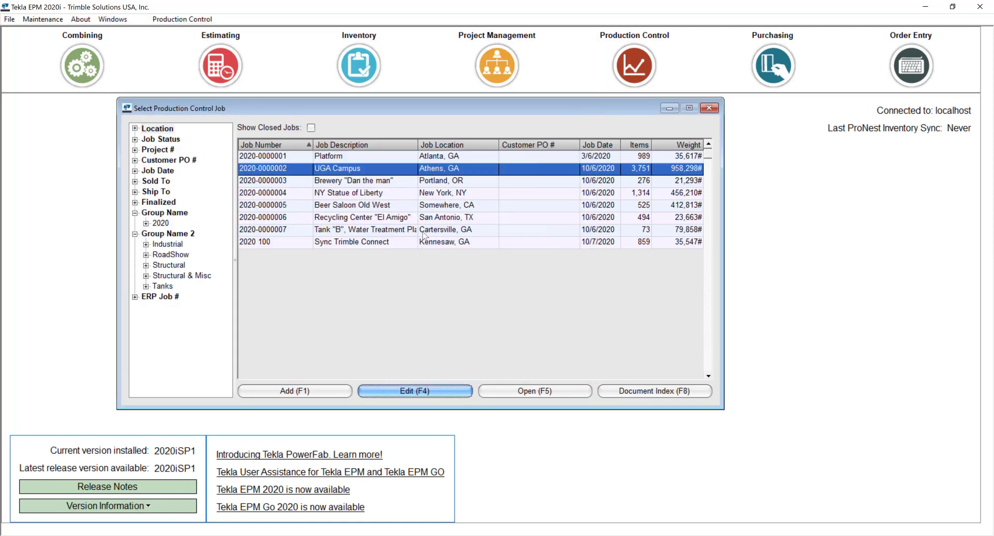
pyautogui.click(504, 396)
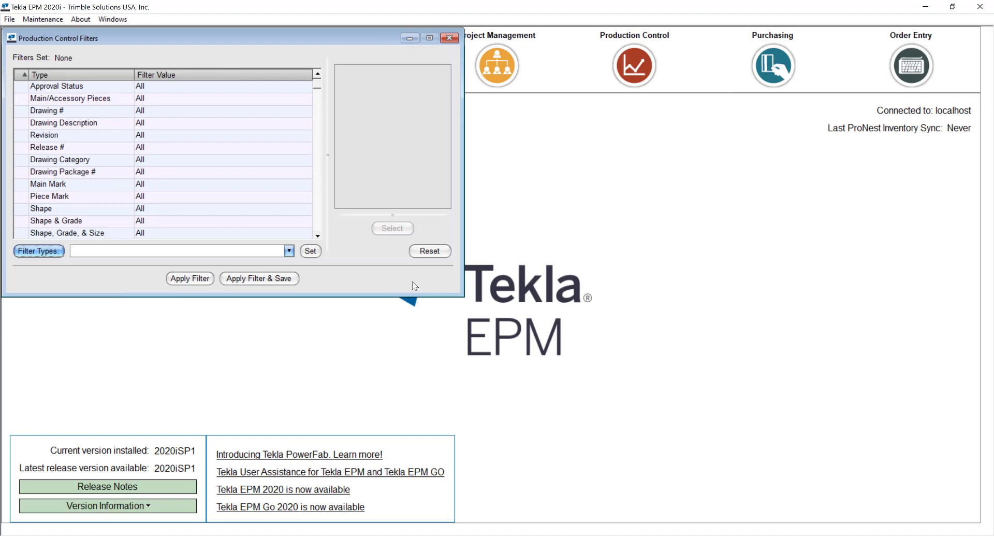
pyautogui.click(188, 280)
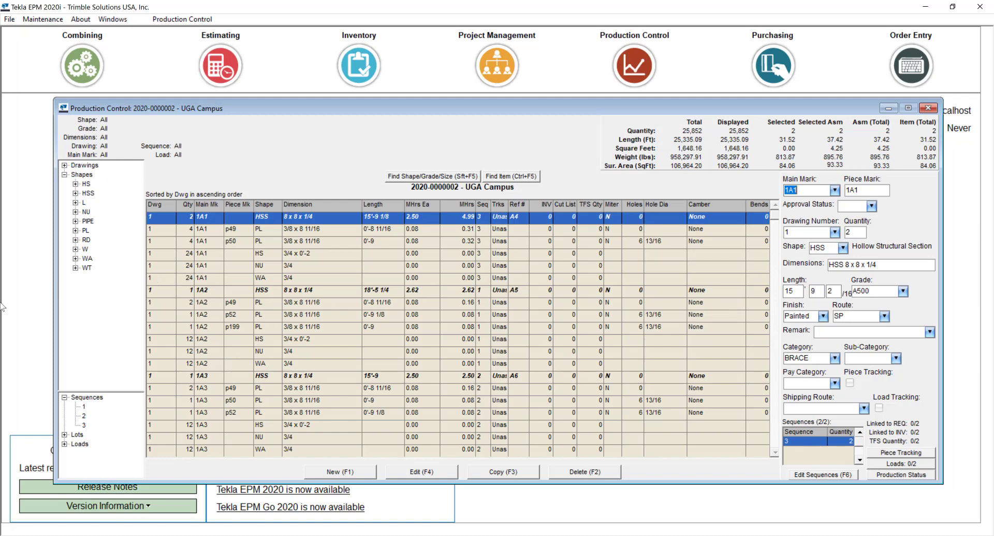
# - Open the UGA Campus Cut Lists, then switch to the phone mirror running Tekla EPM Go
pyautogui.click(182, 20)
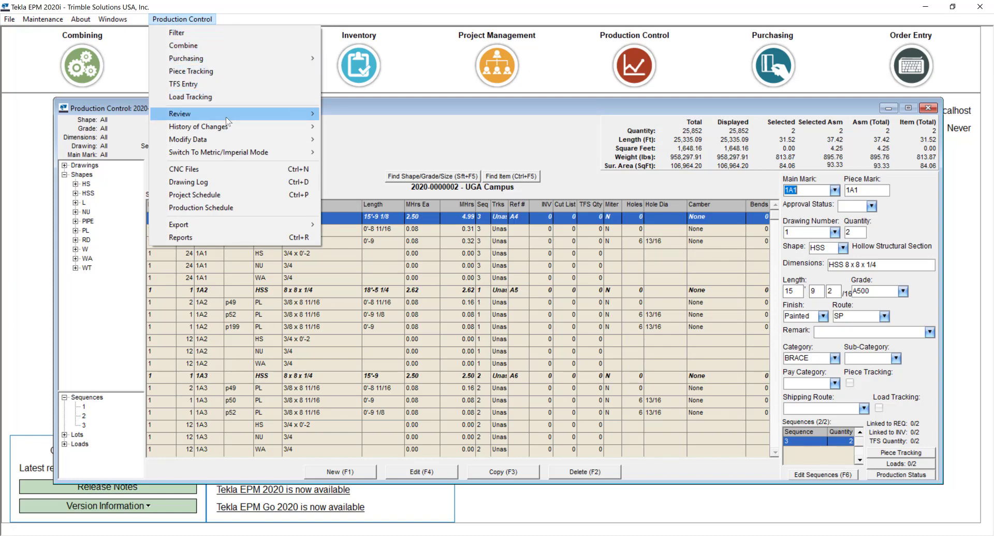
pyautogui.moveTo(226, 115)
pyautogui.click(341, 113)
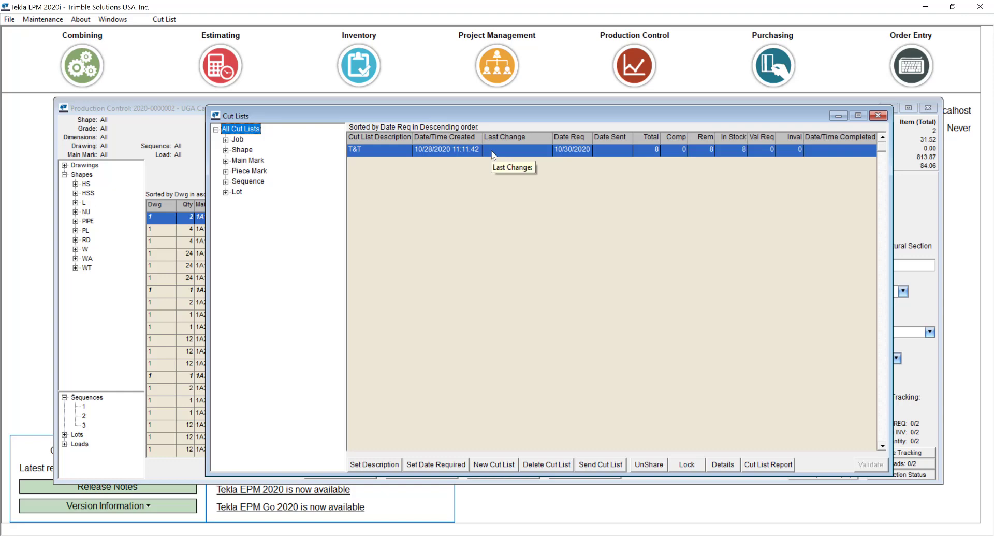
pyautogui.hotkey('alt', 'Tab')
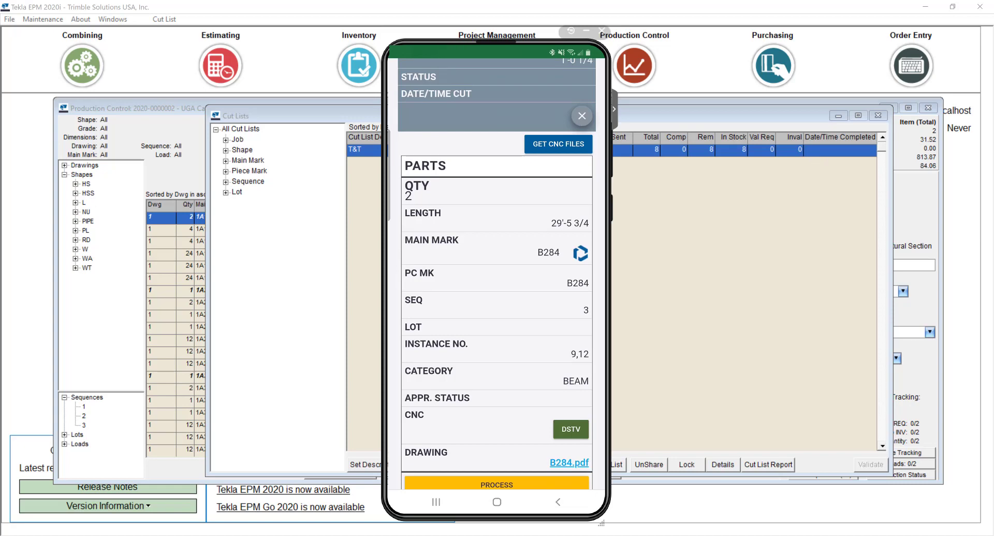
# - Process a B284 bar from heat 888475233, set the operator and 32 minutes, and confirm the cut
pyautogui.scroll(-2, 497, 274)
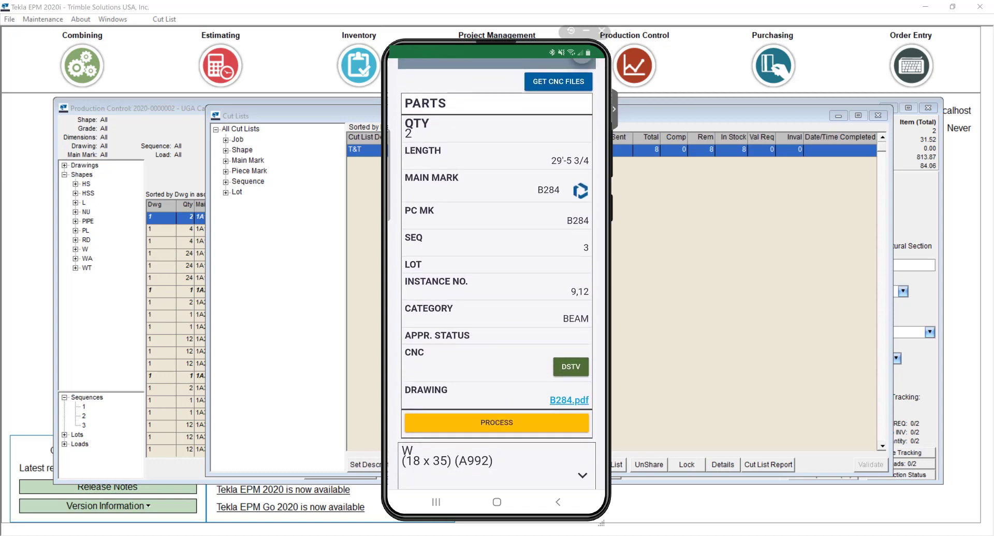
pyautogui.click(497, 422)
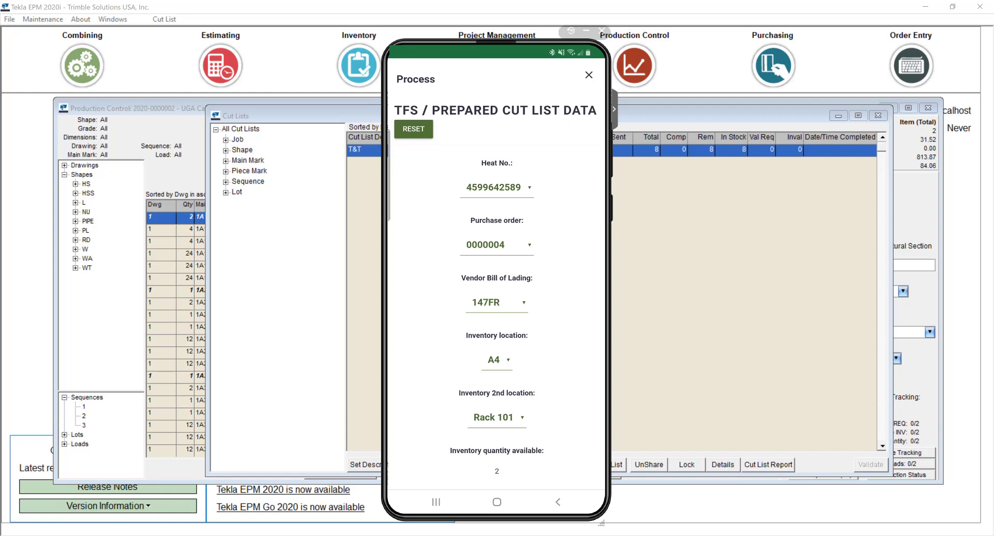
pyautogui.click(496, 187)
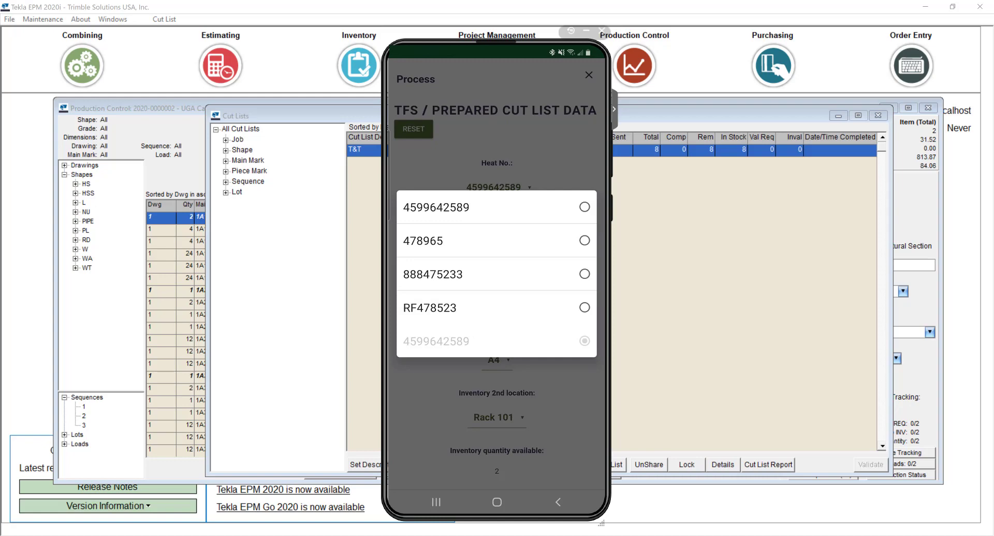
pyautogui.click(433, 274)
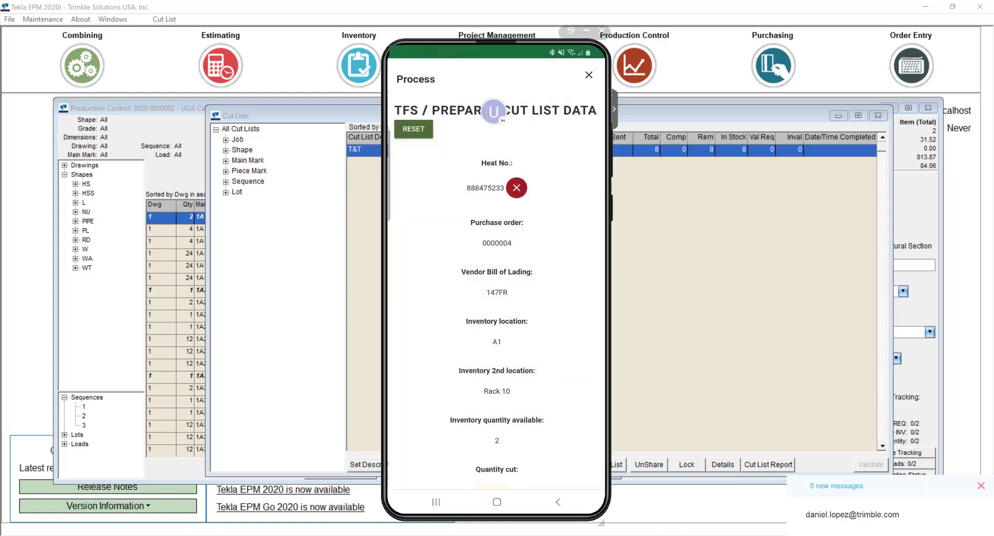
pyautogui.scroll(-5, 497, 275)
pyautogui.scroll(-6, 497, 275)
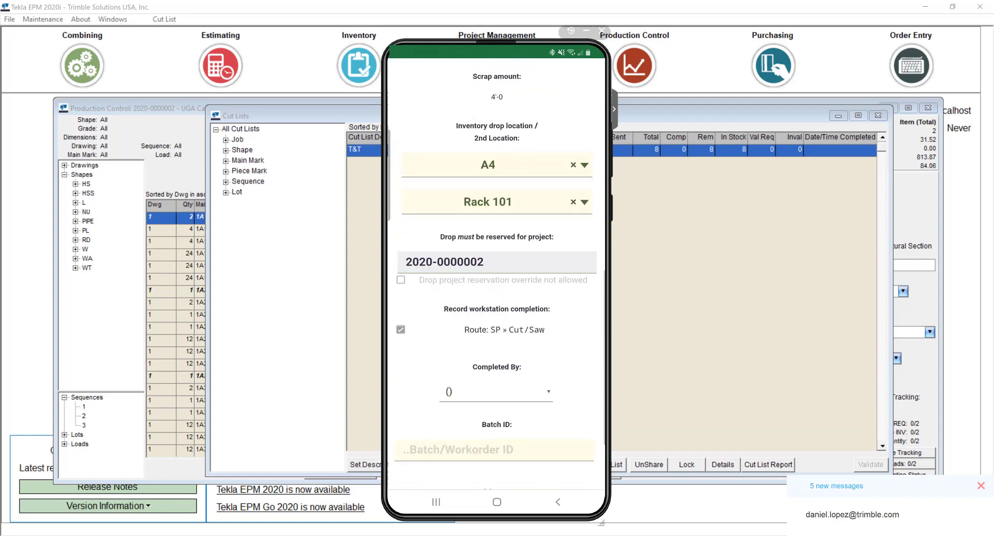
pyautogui.click(496, 280)
pyautogui.click(466, 285)
pyautogui.click(513, 406)
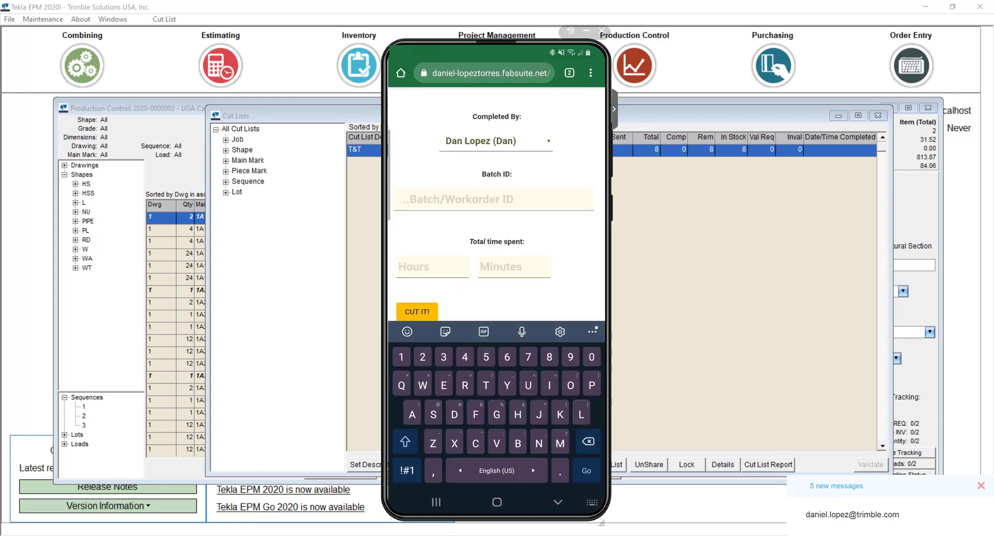
pyautogui.write('32')
pyautogui.click(417, 291)
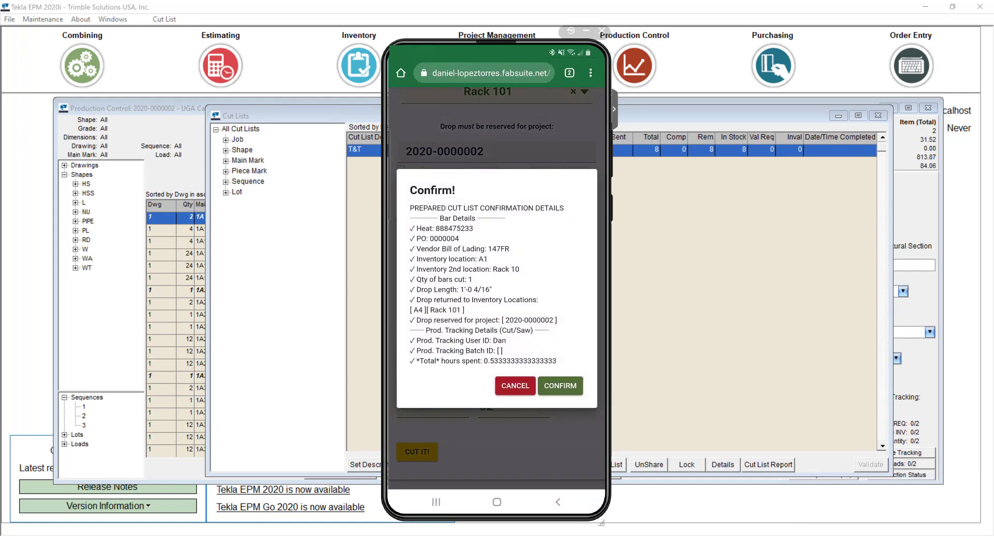
pyautogui.click(502, 391)
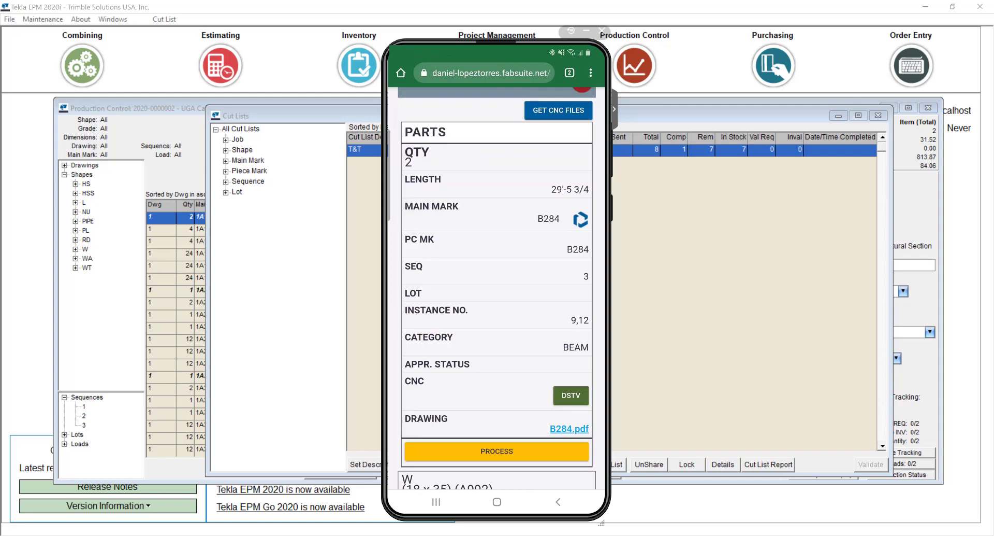
# - Open processing for the other B284 part and choose heat RF478523
pyautogui.scroll(10, 497, 287)
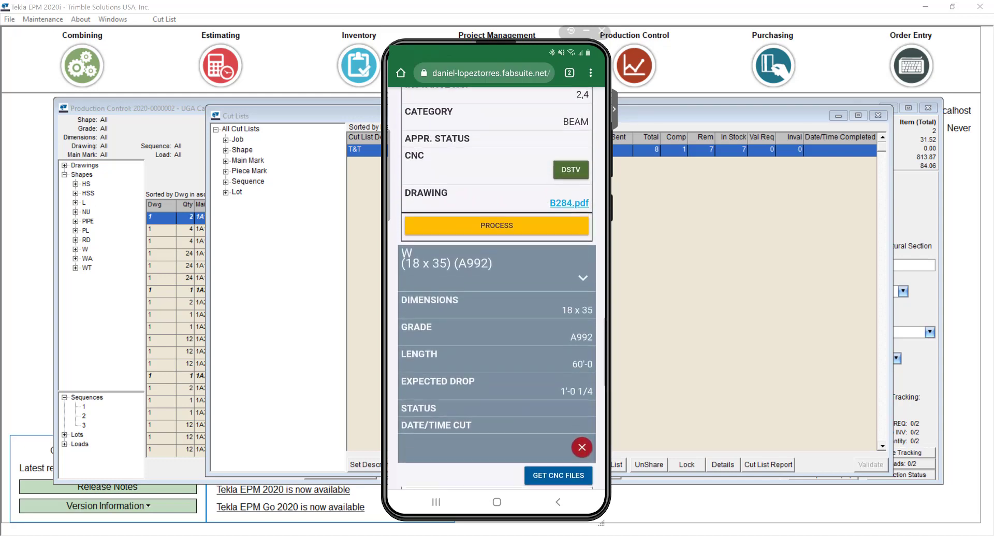
pyautogui.click(496, 295)
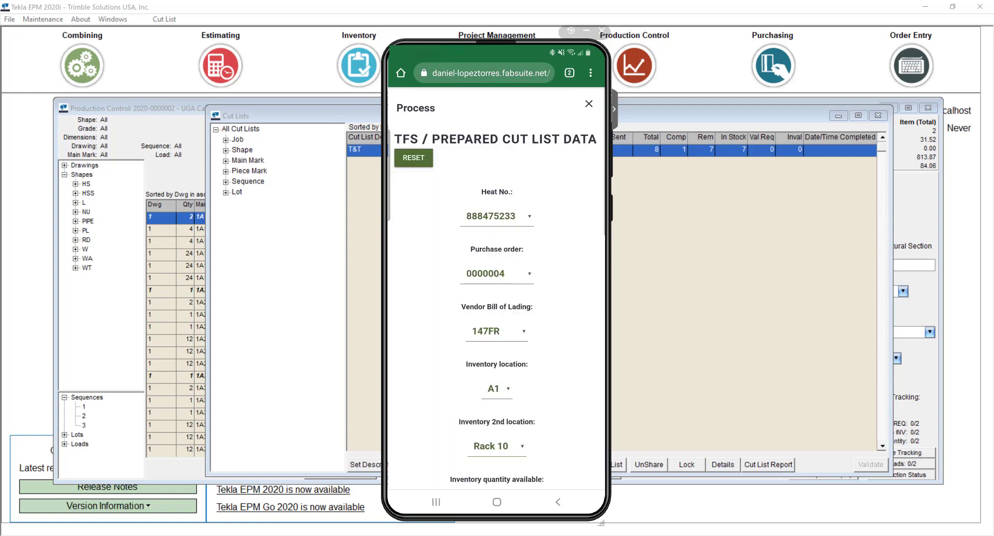
pyautogui.click(497, 216)
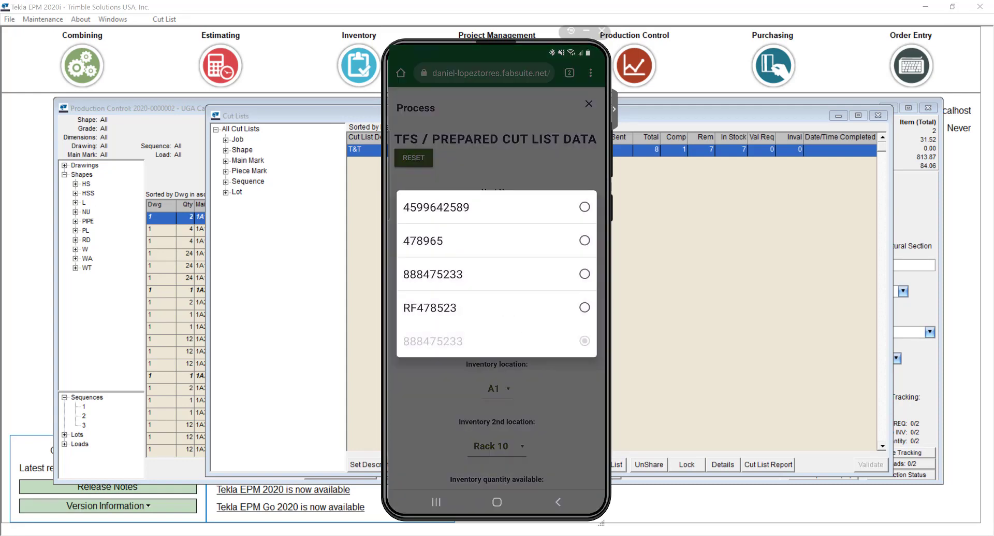
pyautogui.click(497, 308)
pyautogui.scroll(-10, 497, 288)
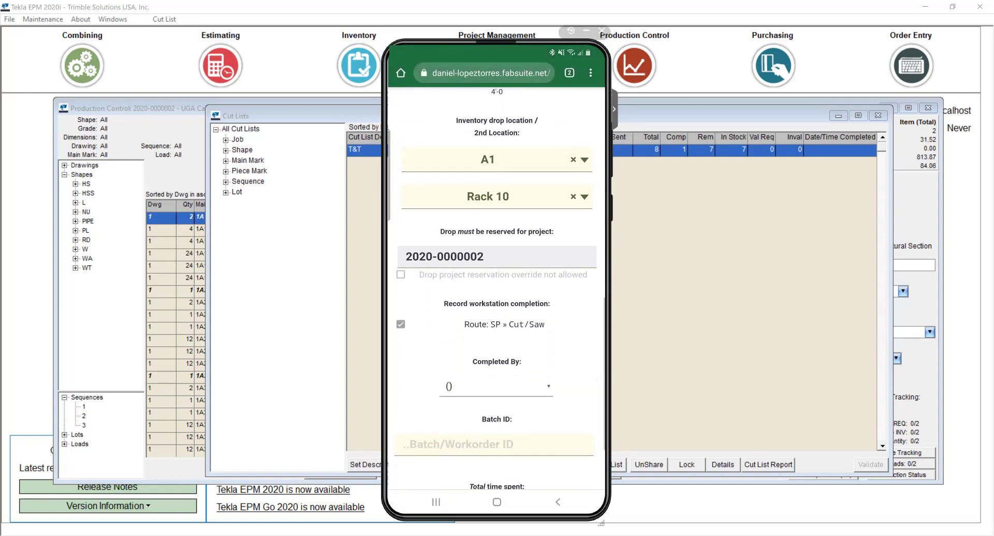
pyautogui.scroll(-4, 497, 288)
# - Set the operator and .25 hours, confirm the cut, and return to desktop Tekla EPM
pyautogui.click(497, 280)
pyautogui.click(497, 324)
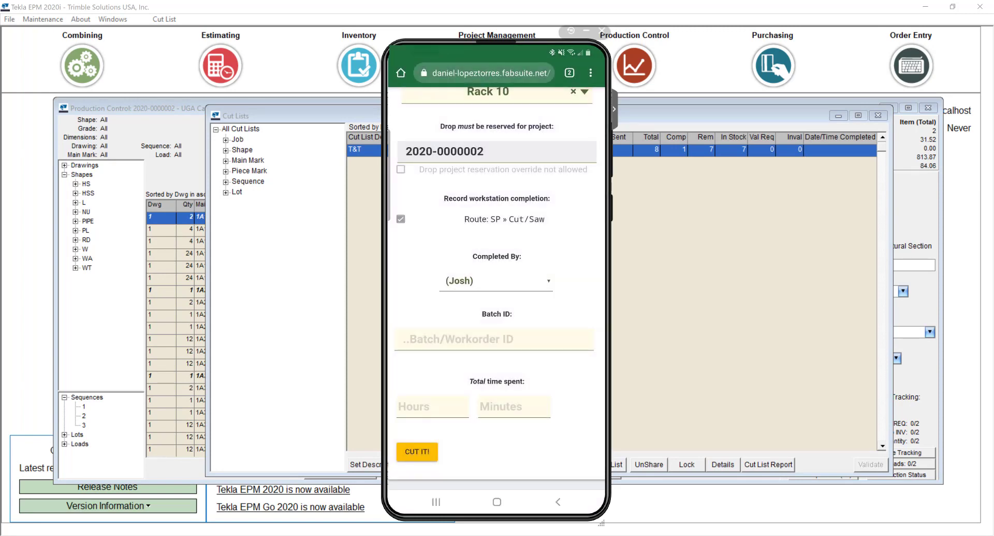
pyautogui.click(432, 406)
pyautogui.write('.25')
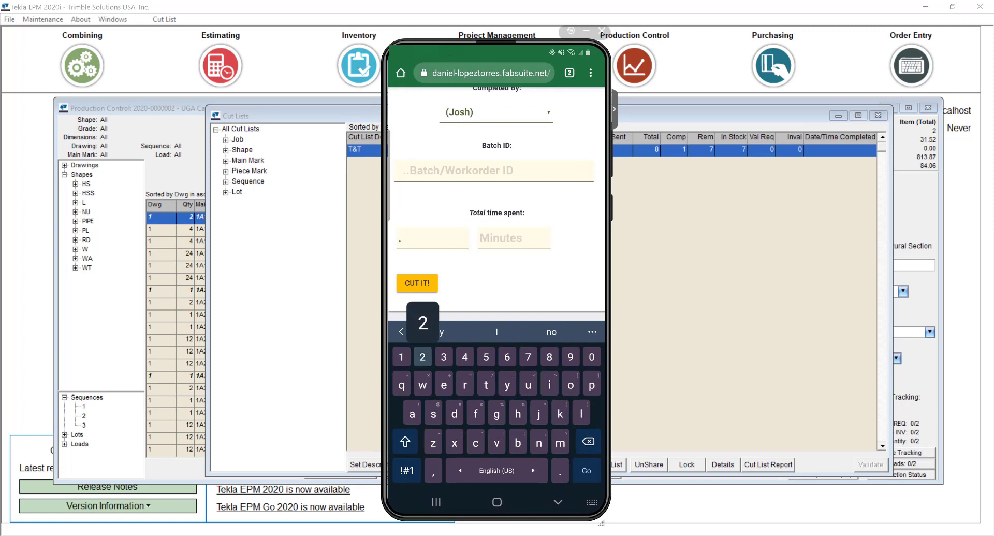
pyautogui.click(417, 283)
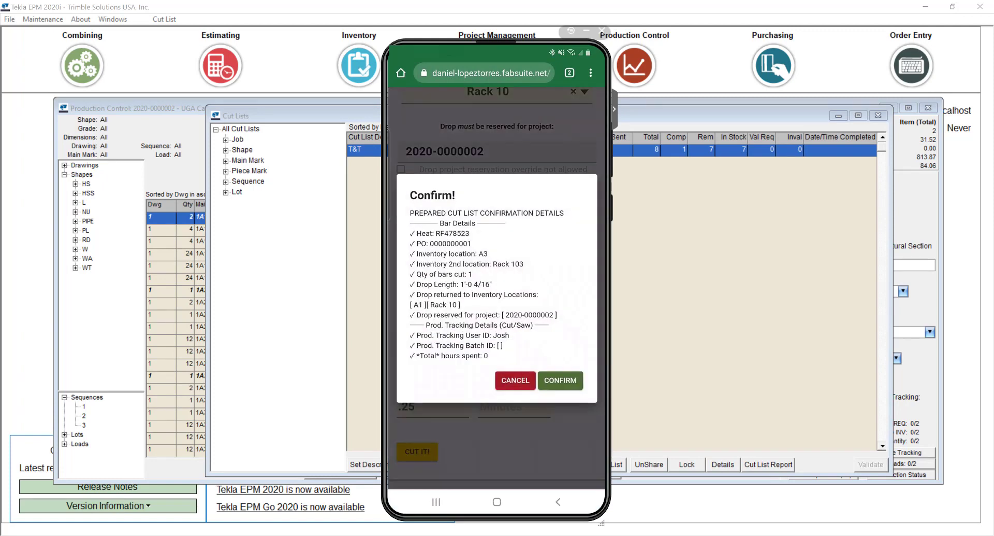
pyautogui.click(564, 377)
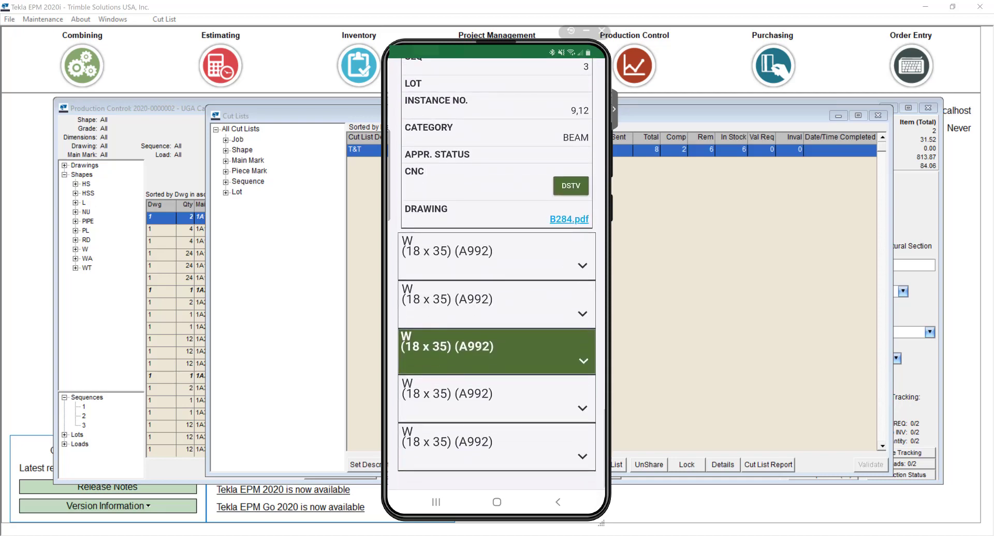
pyautogui.scroll(3, 497, 288)
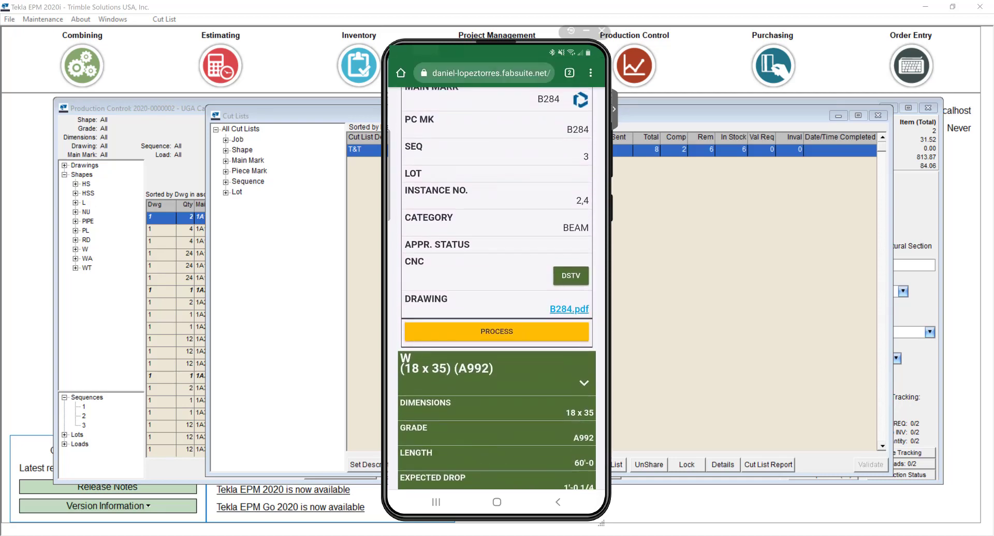
pyautogui.click(754, 329)
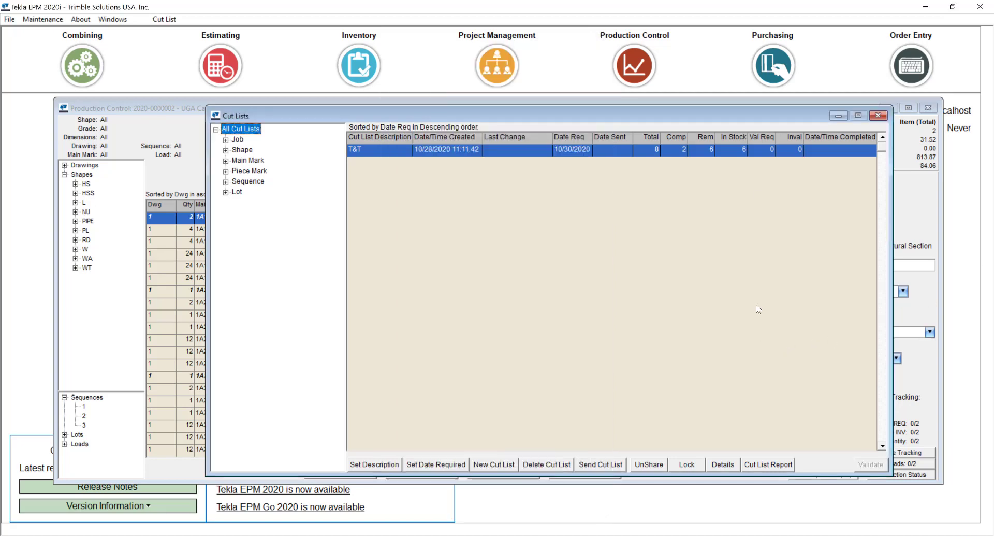
# - Close Cut Lists, open load 1's properties from Load Tracking, and start Add Material
pyautogui.click(877, 115)
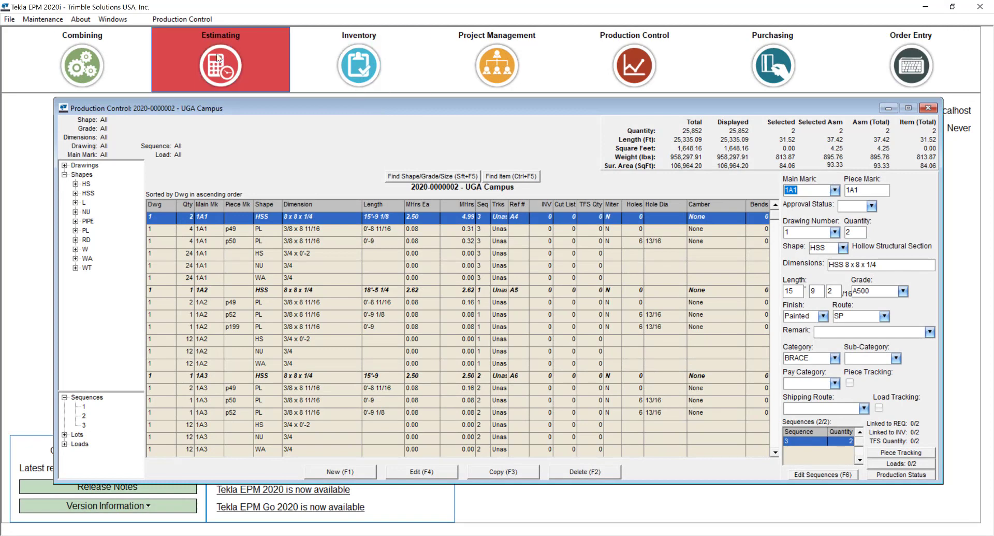
pyautogui.click(191, 22)
pyautogui.click(219, 95)
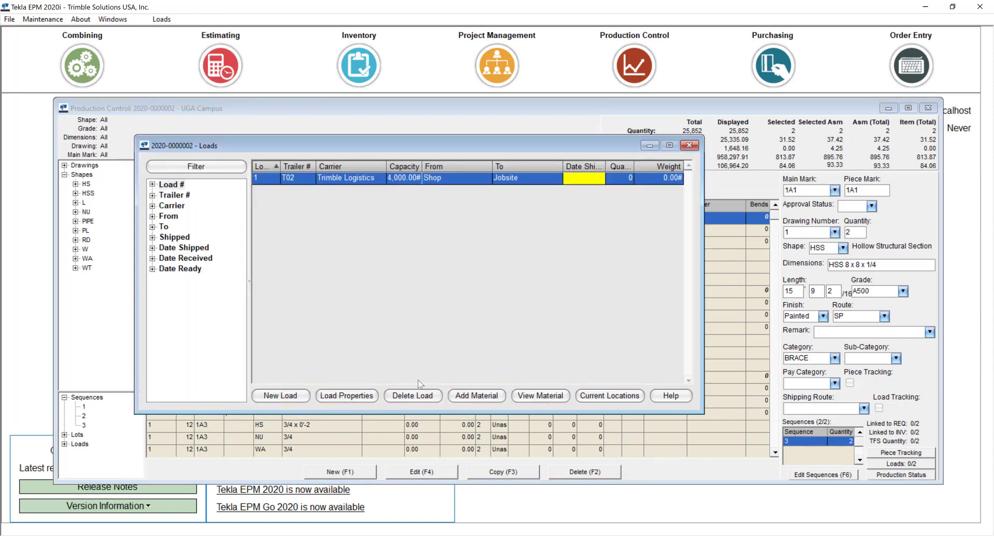
pyautogui.click(354, 396)
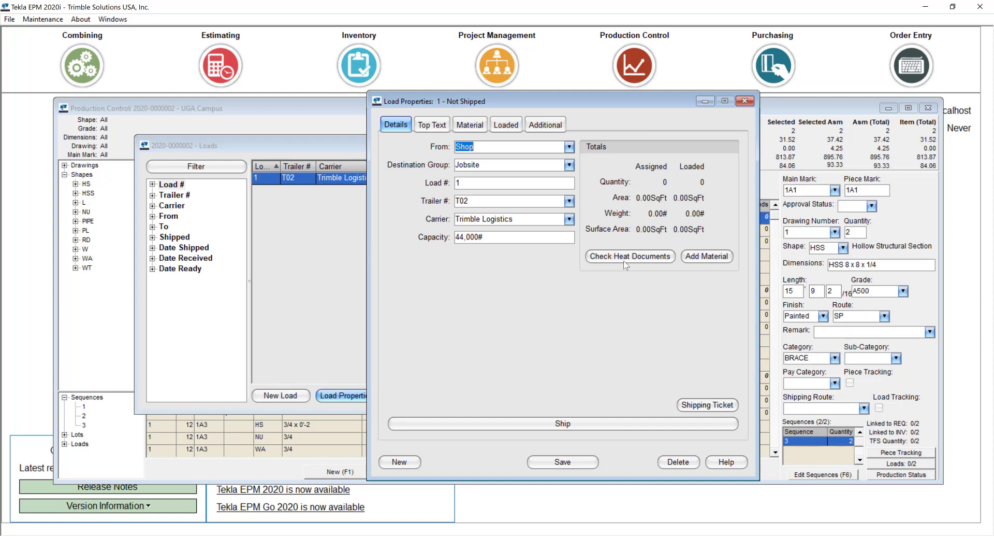
pyautogui.click(724, 262)
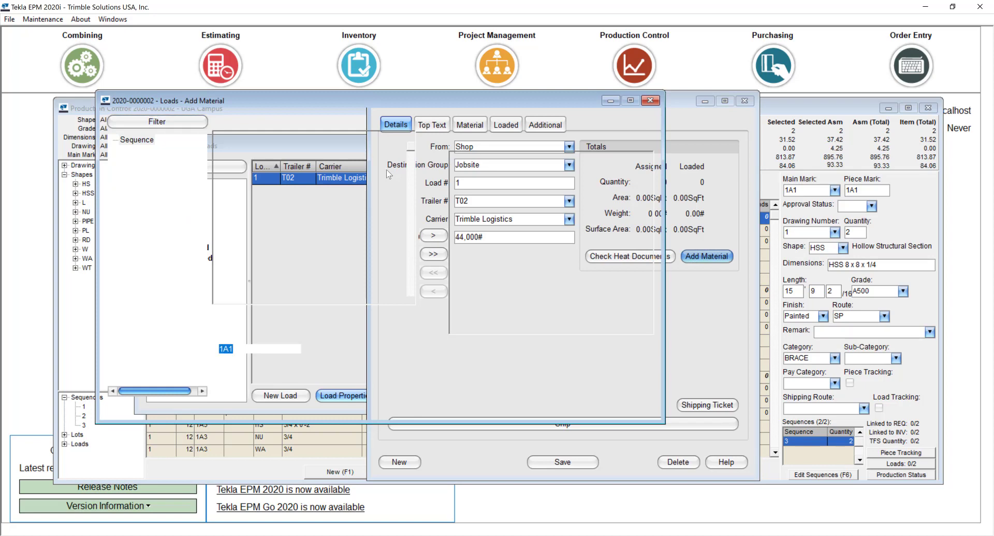
# - Pick main mark B284 and move its instances onto the load
pyautogui.click(237, 206)
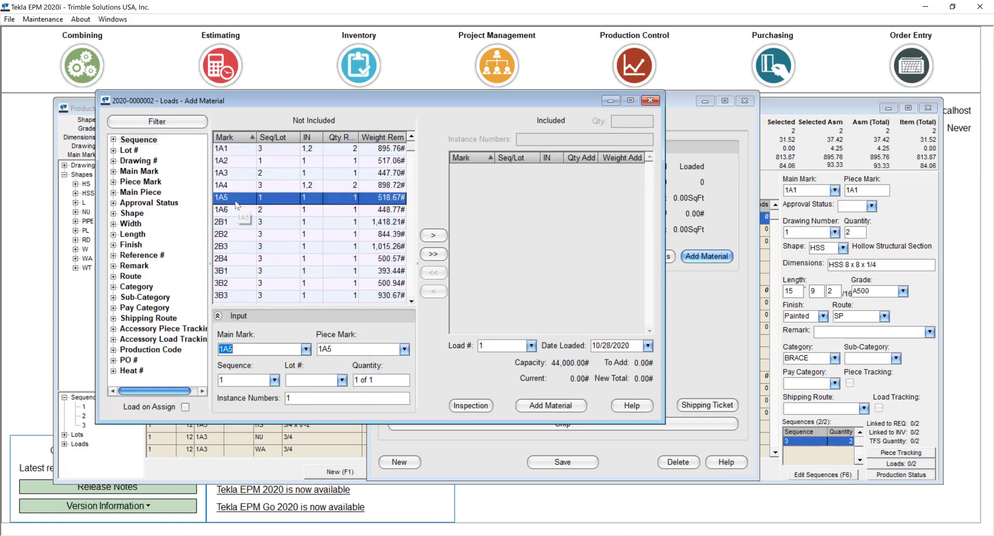
pyautogui.write('b284')
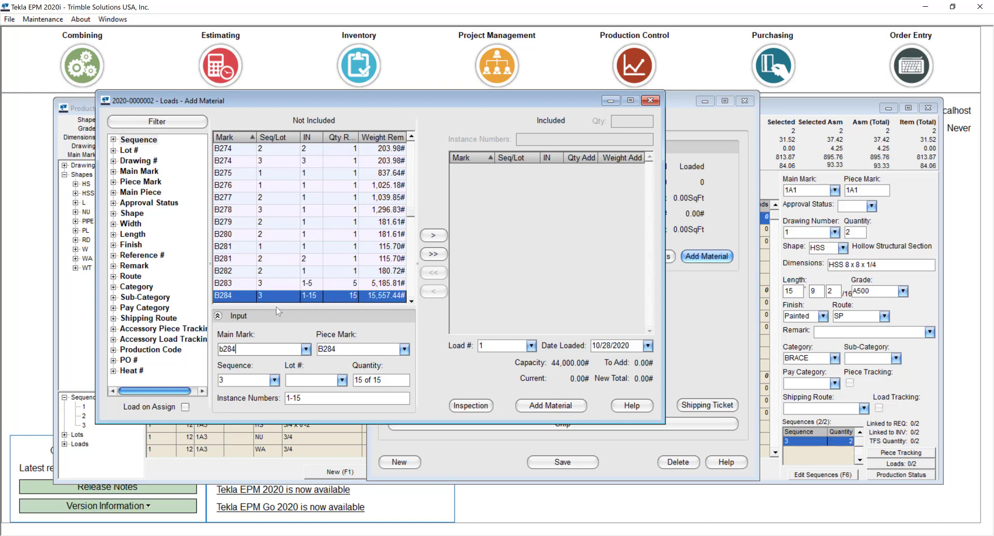
pyautogui.click(435, 235)
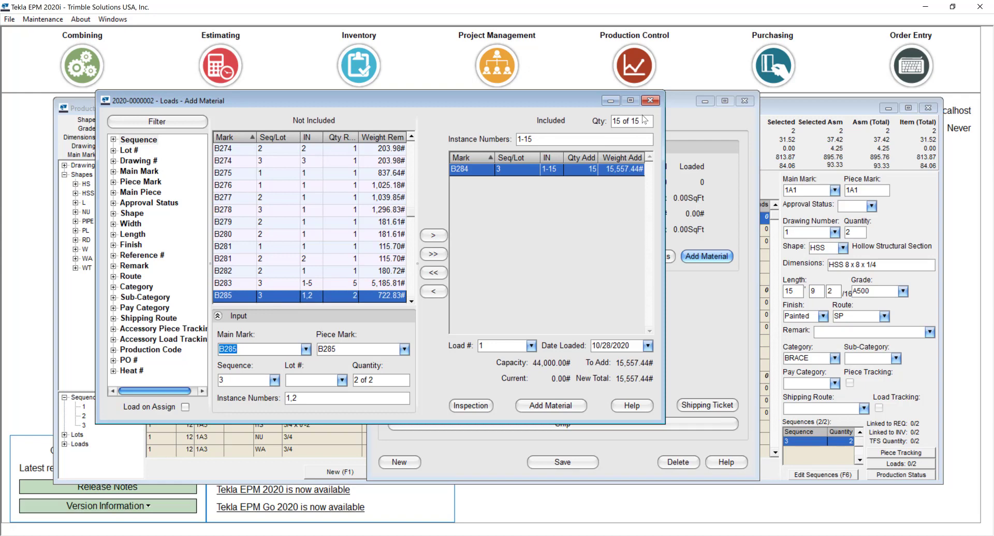
# - Set B284 quantity to 7 with instance numbers 1,5,7,9,12,15,3 and add them to Load 1
pyautogui.click(645, 121)
pyautogui.write('7')
pyautogui.press('Tab')
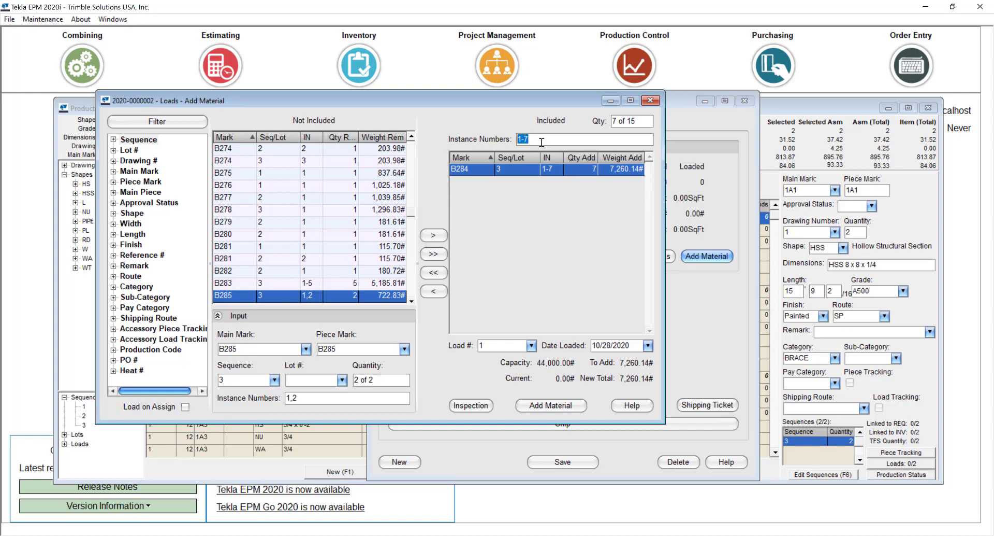
pyautogui.click(524, 139)
pyautogui.moveTo(559, 140); pyautogui.dragTo(514, 141)
pyautogui.write('1,5,7,9,12,15,3')
pyautogui.click(552, 402)
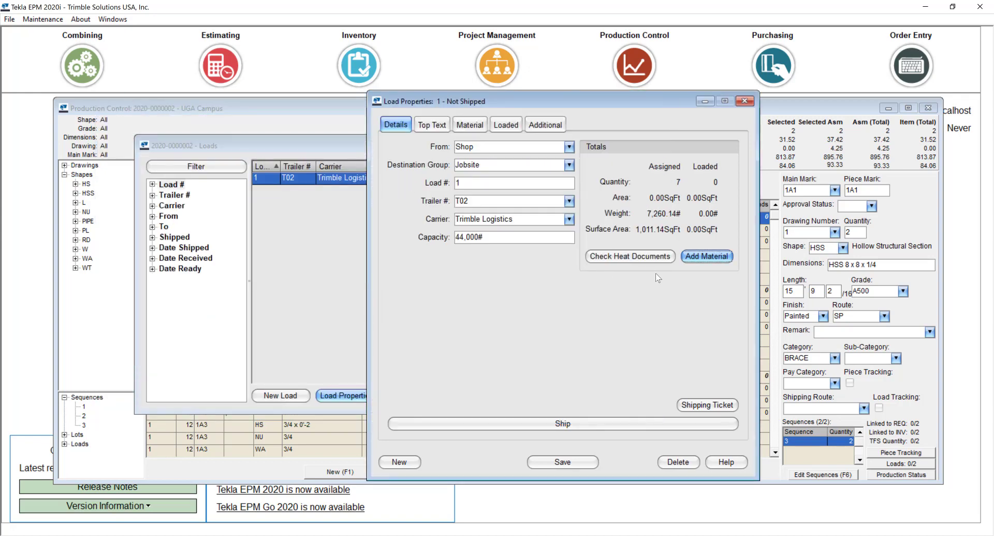
pyautogui.click(624, 256)
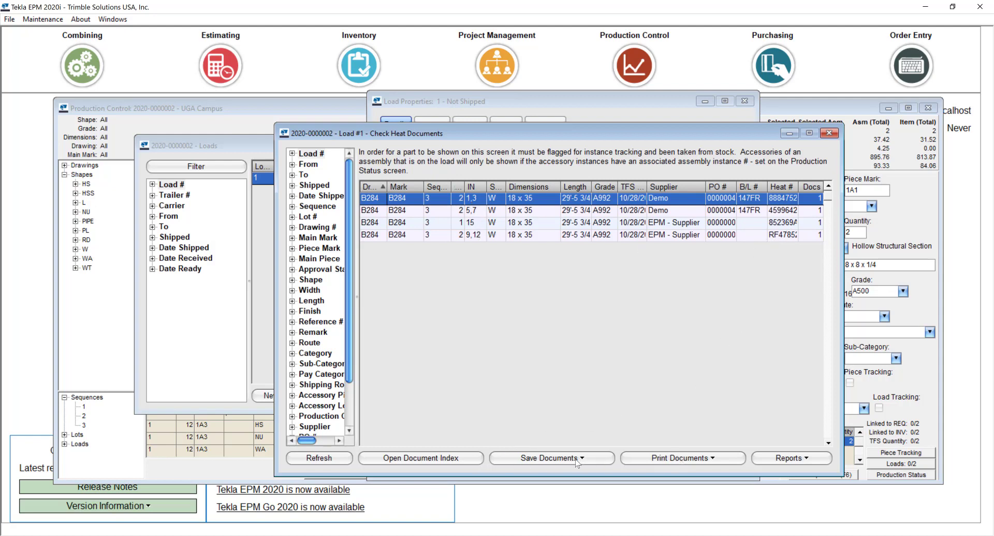
pyautogui.click(411, 459)
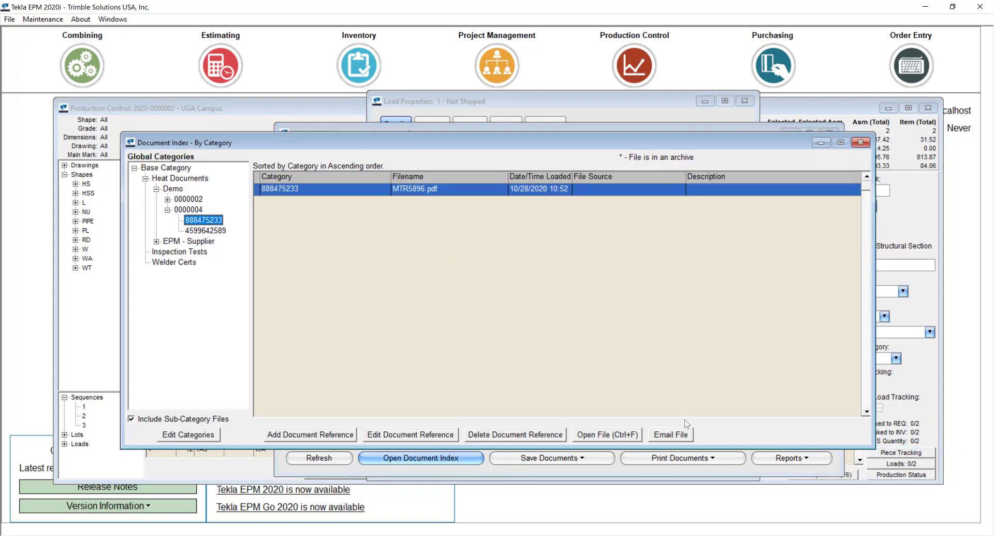
pyautogui.click(611, 434)
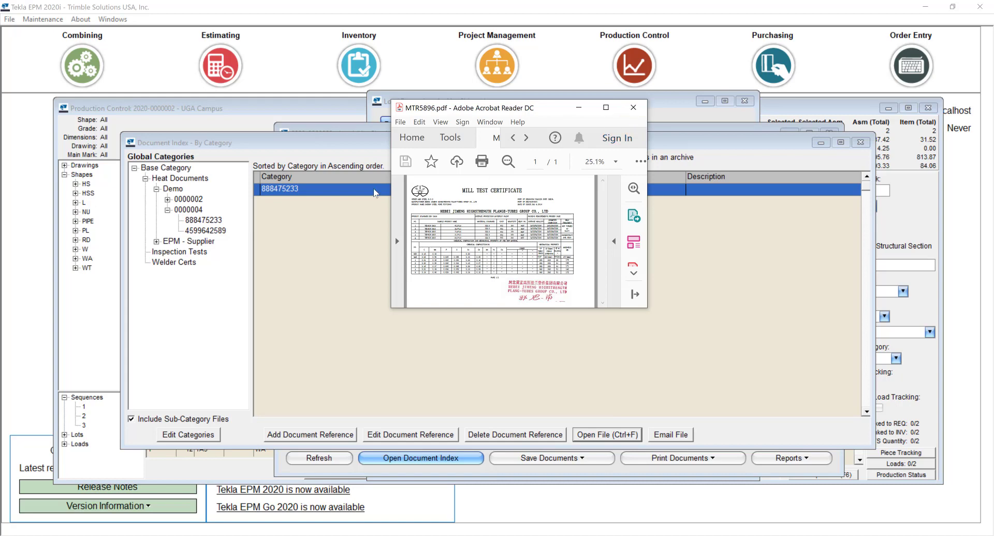
pyautogui.click(633, 110)
pyautogui.click(861, 142)
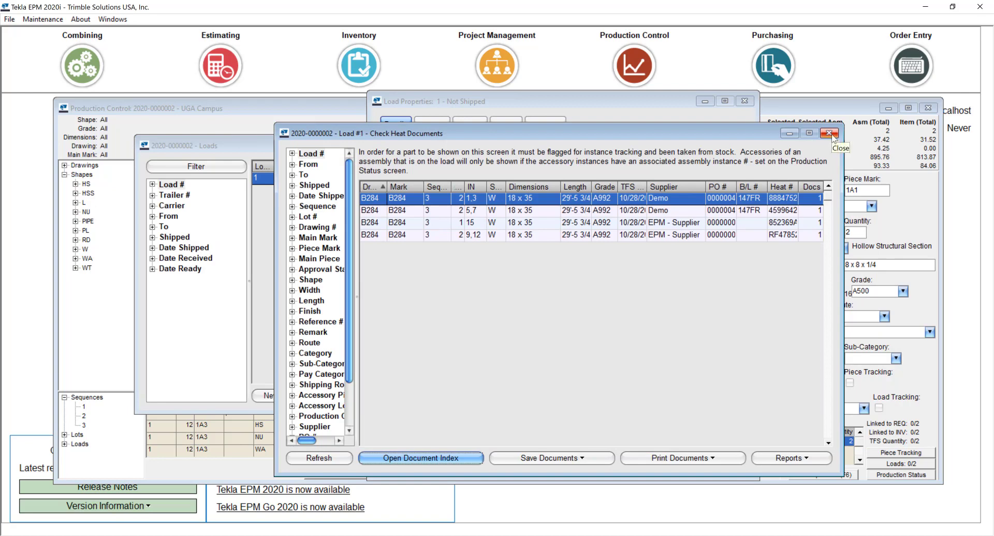
pyautogui.click(829, 133)
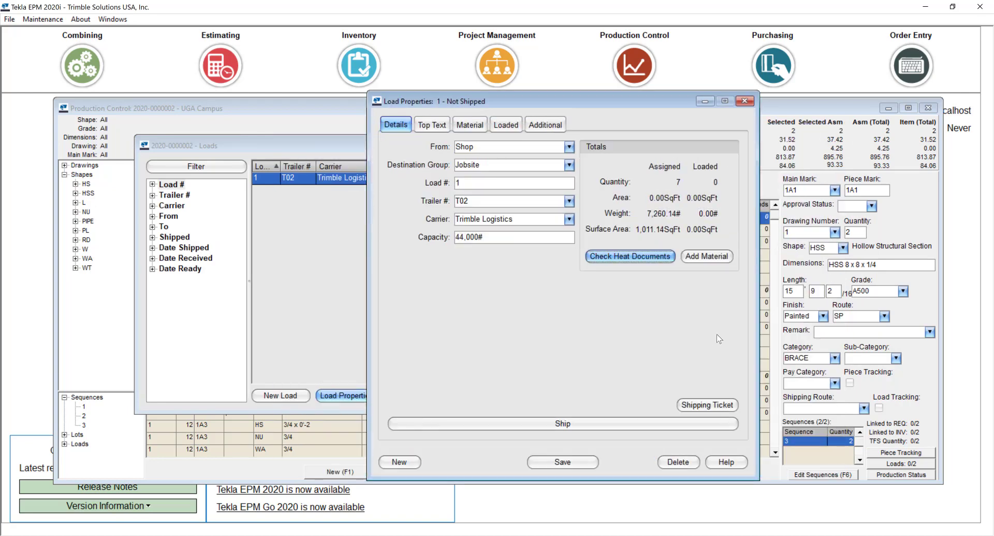